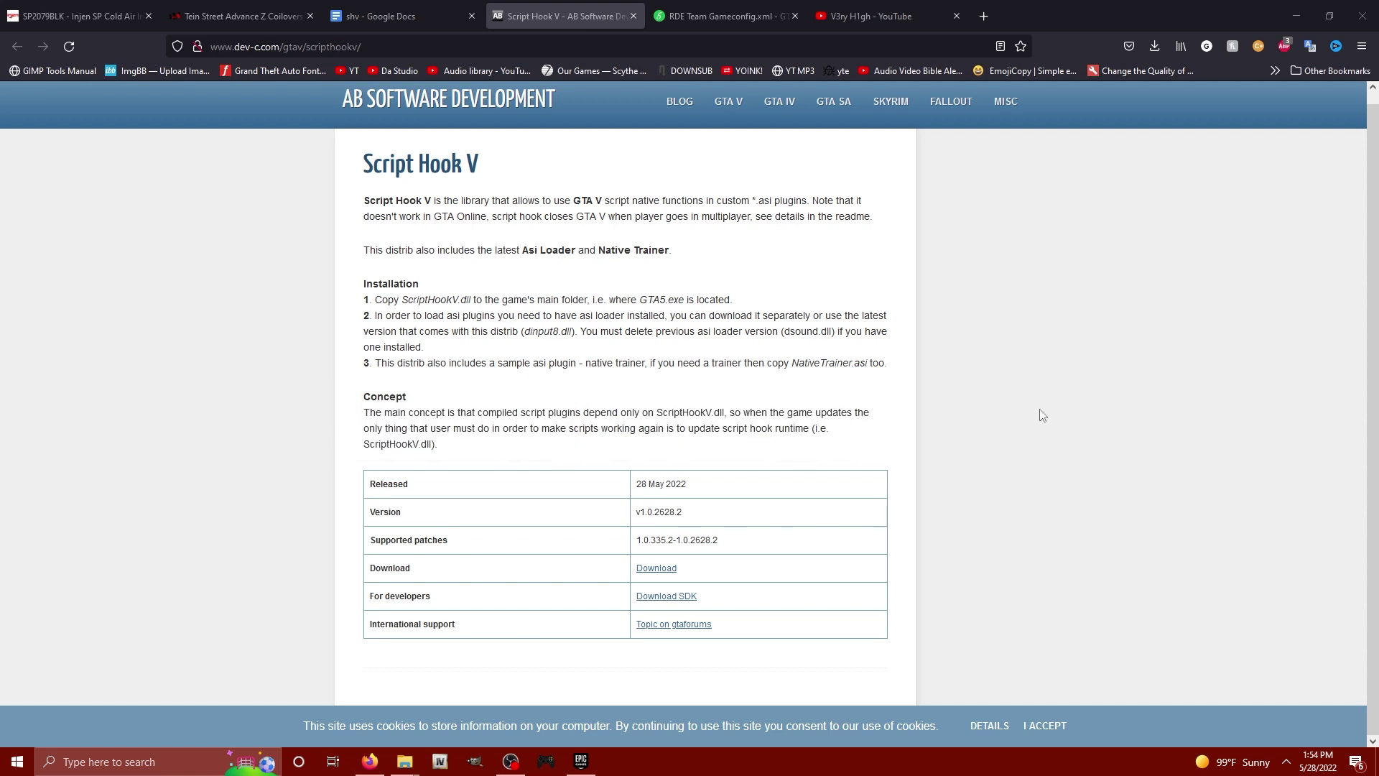
- Scroll down through the YouTube channel page
click(915, 19)
scroll(533, 368, down, 3)
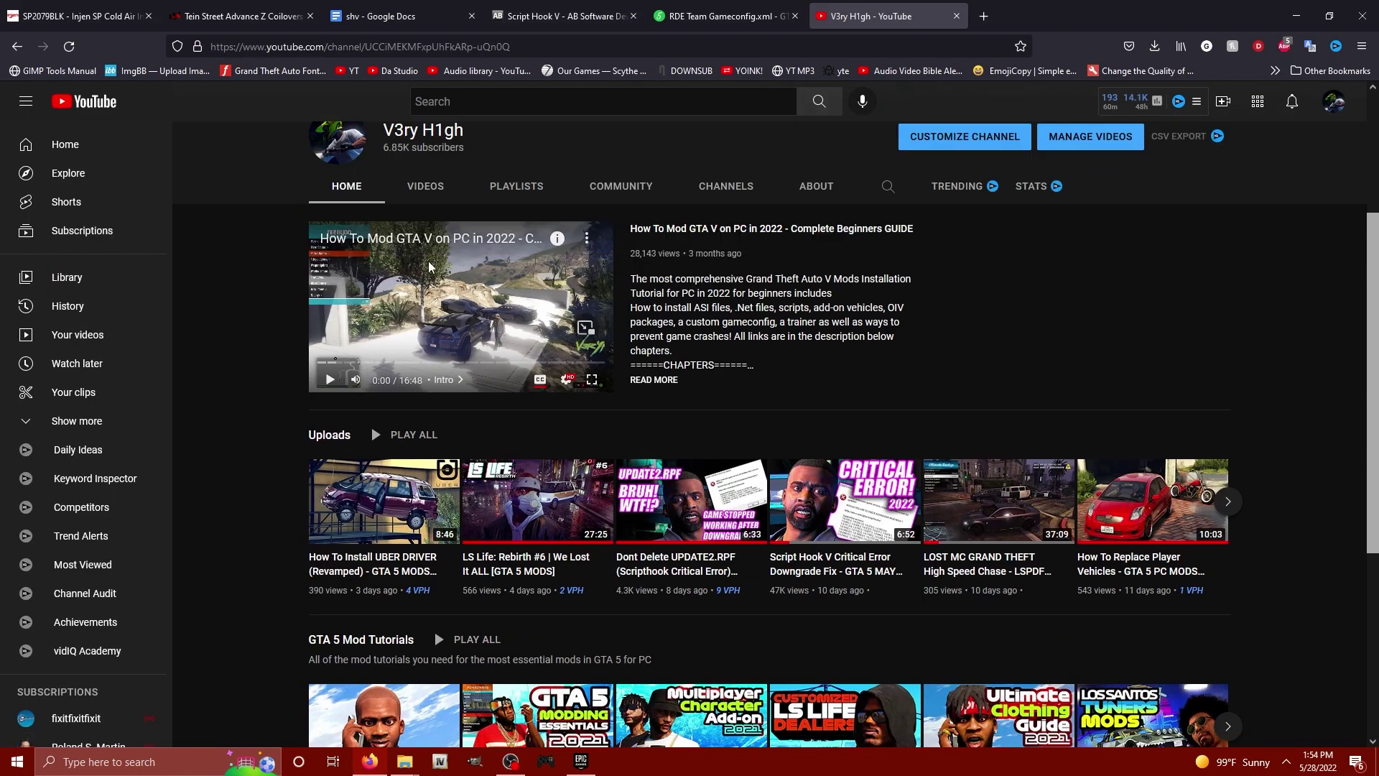
scroll(431, 273, down, 4)
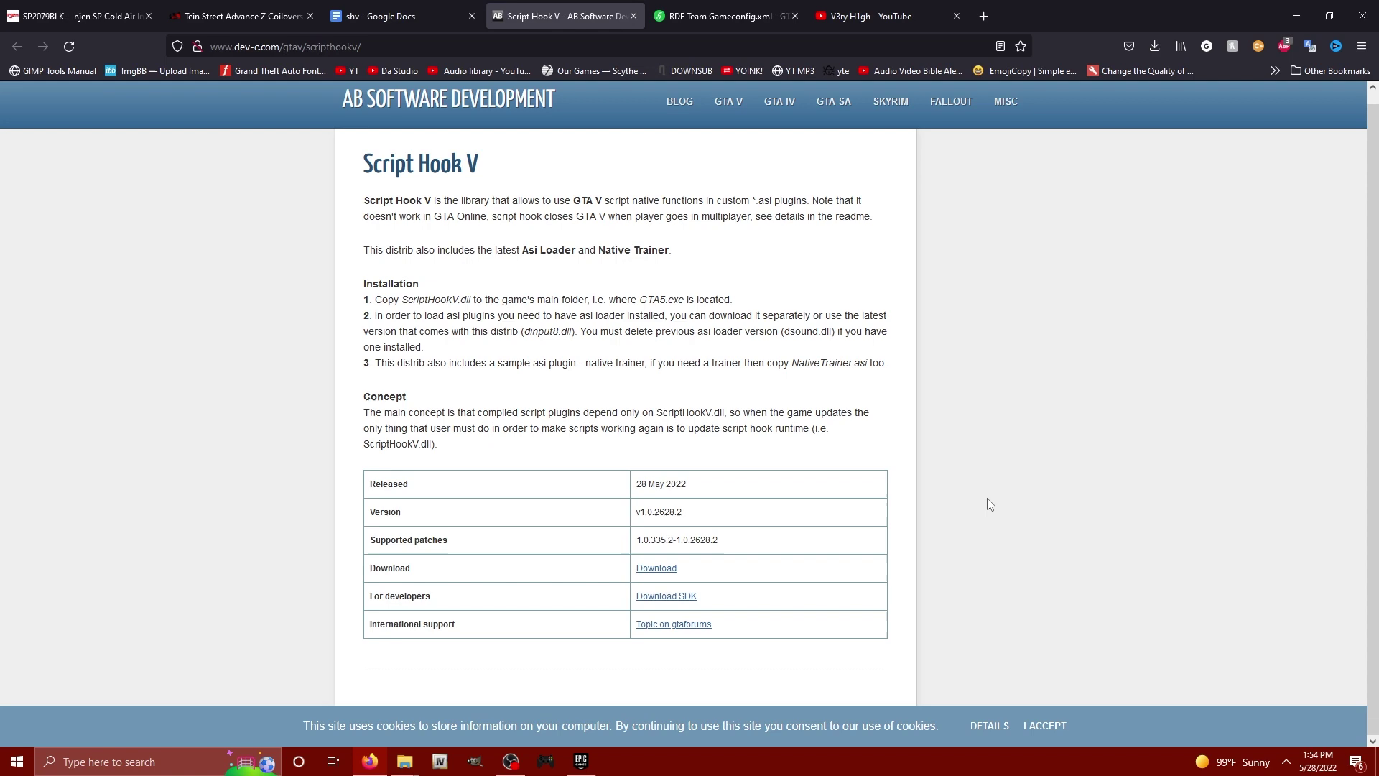
- Search DuckDuckGo for 7zip in a new tab
click(983, 15)
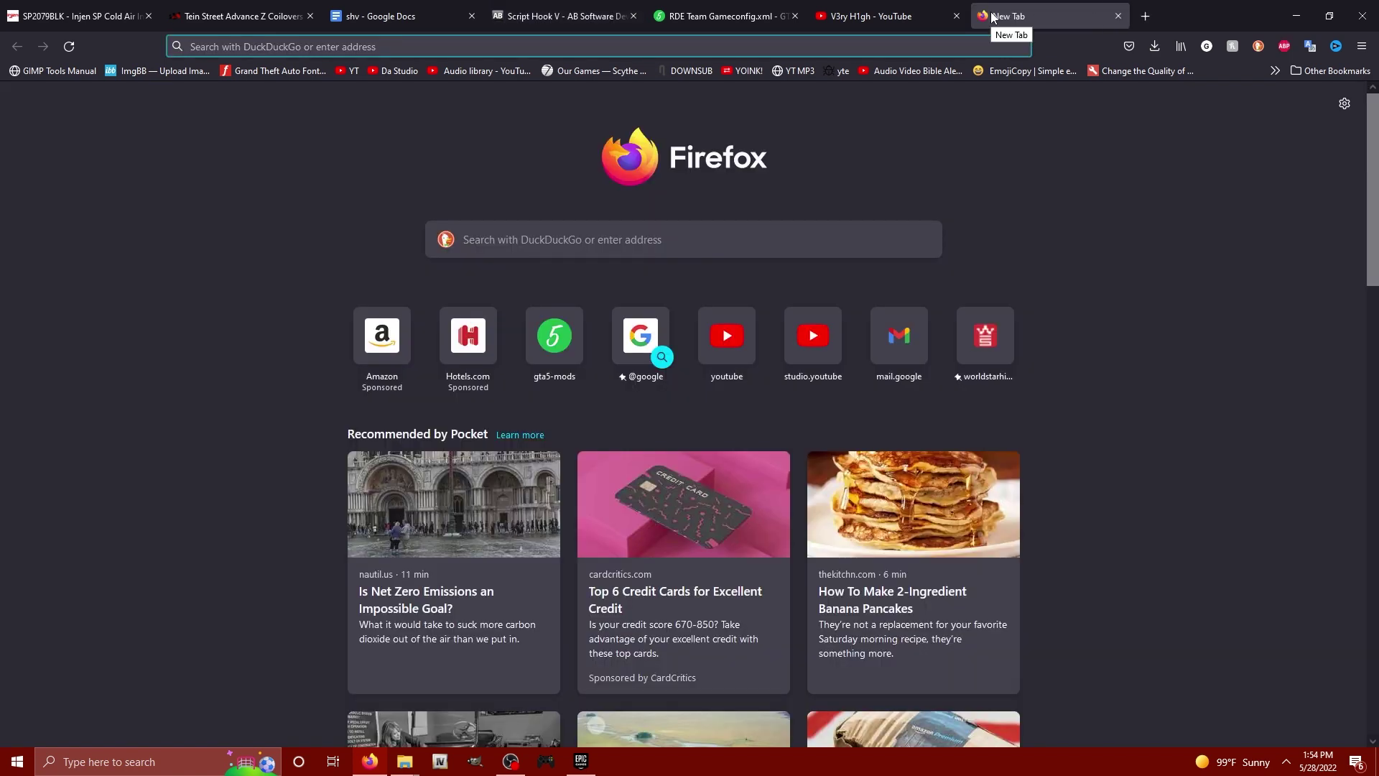
text(7zip)
key(Return)
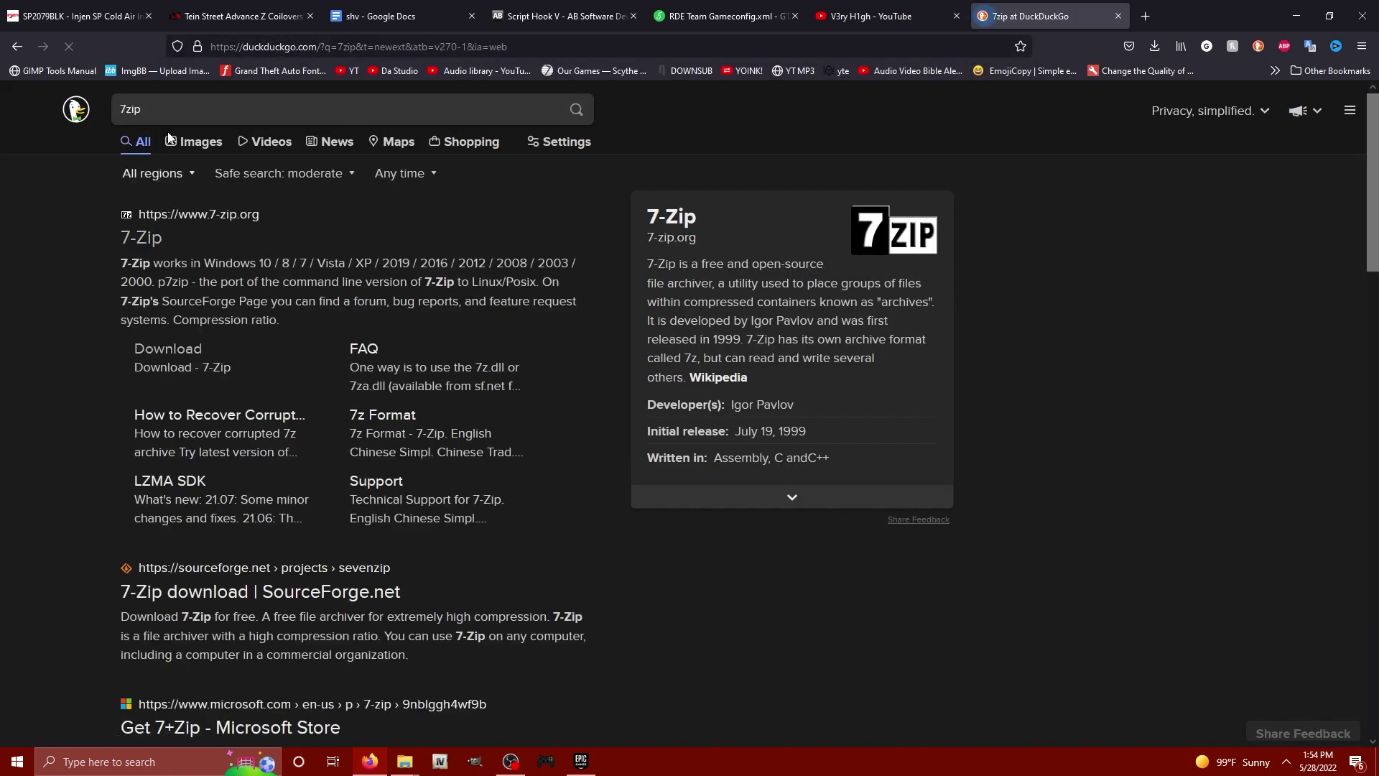
- Replace the query with winrar, then with winzip, running each search
click(235, 114)
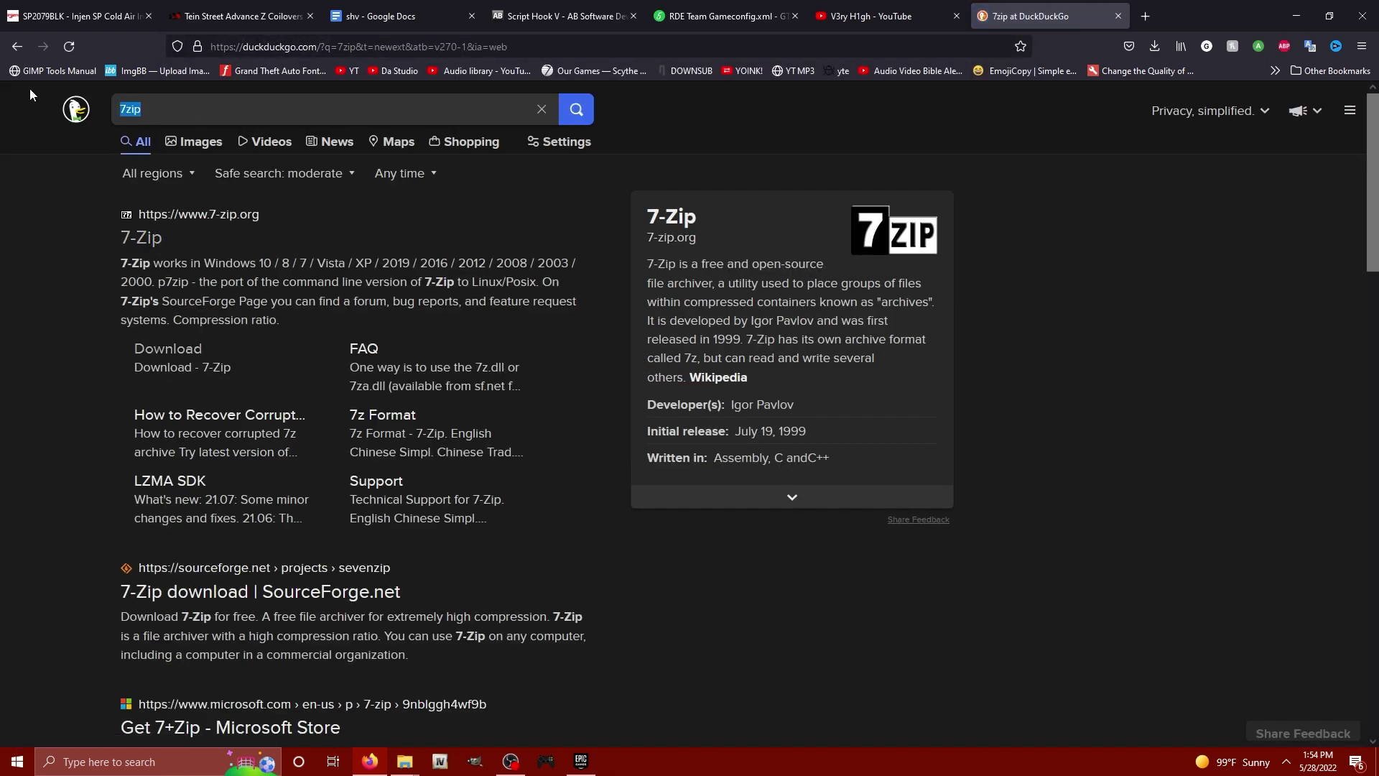
text(winrar)
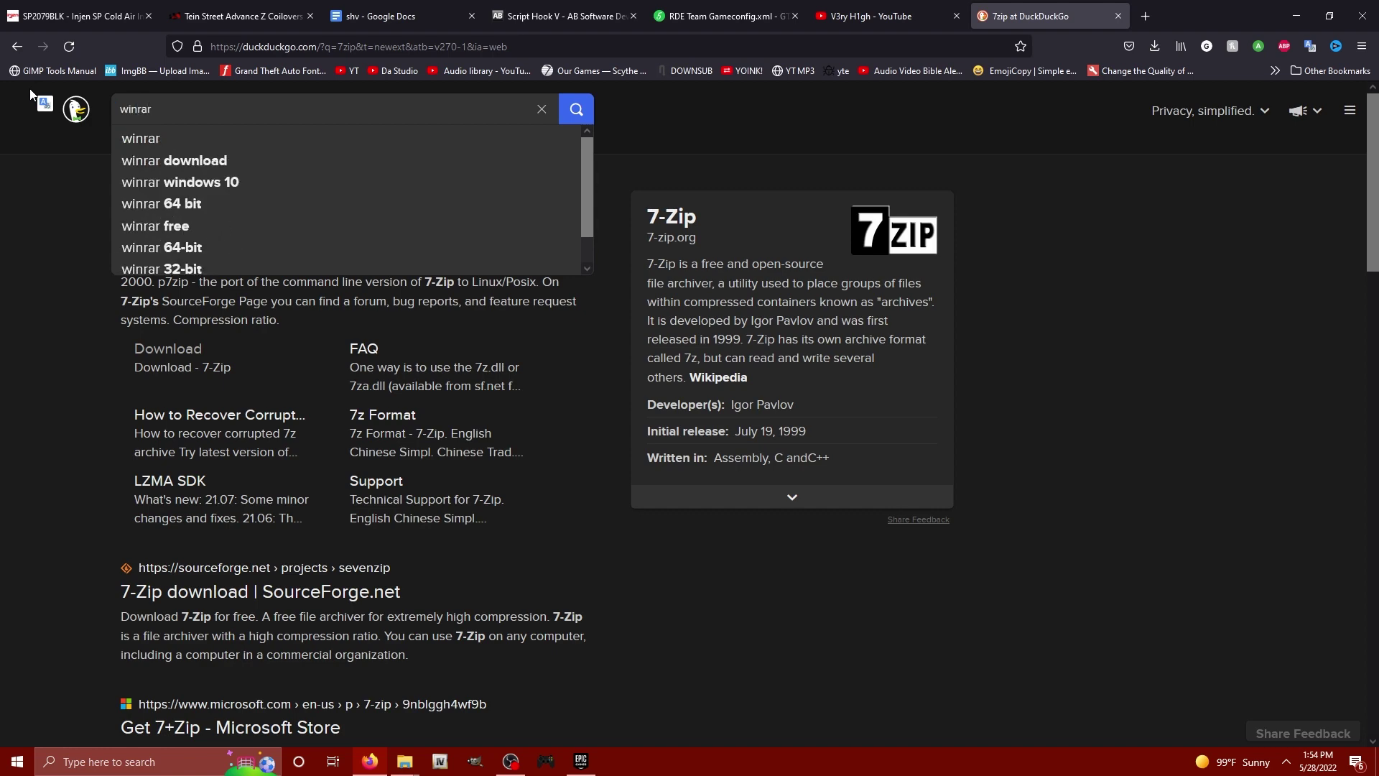
key(Return)
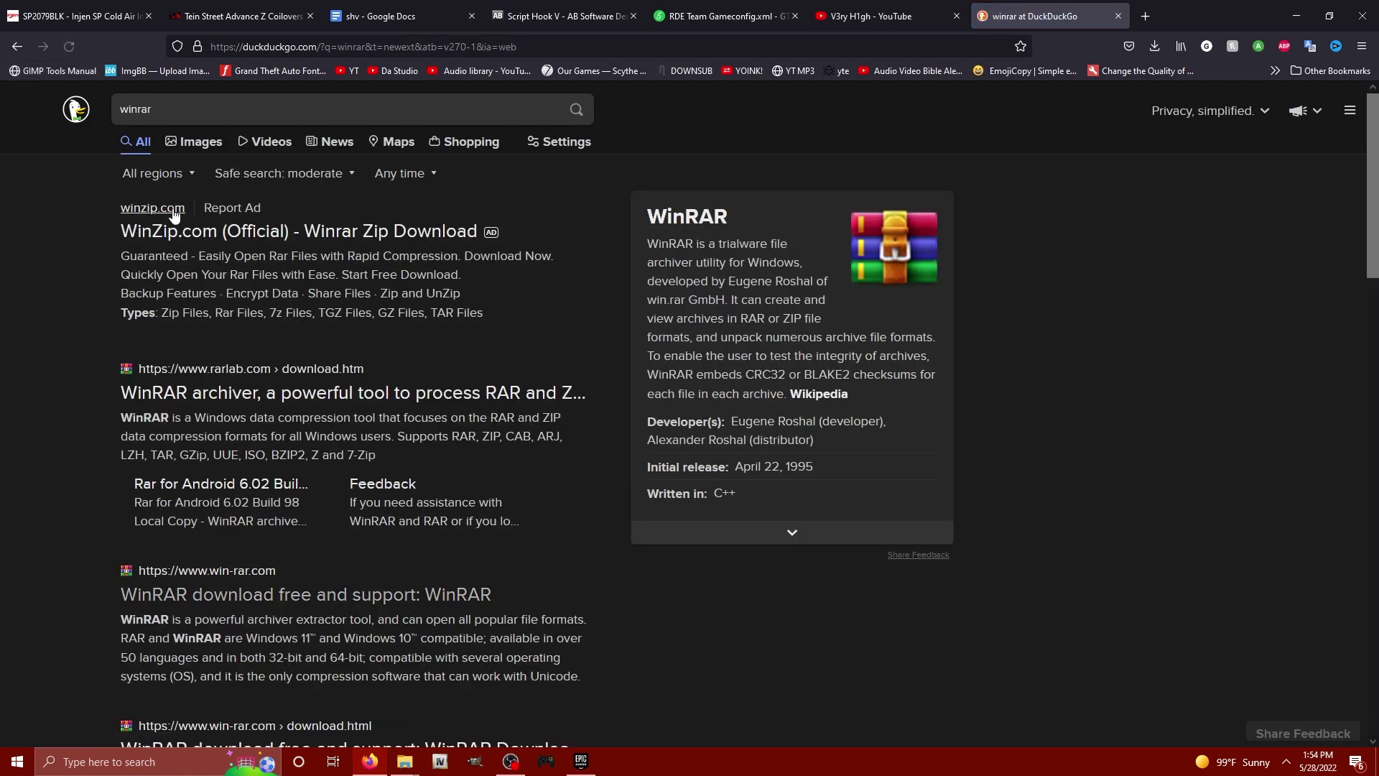
click(216, 109)
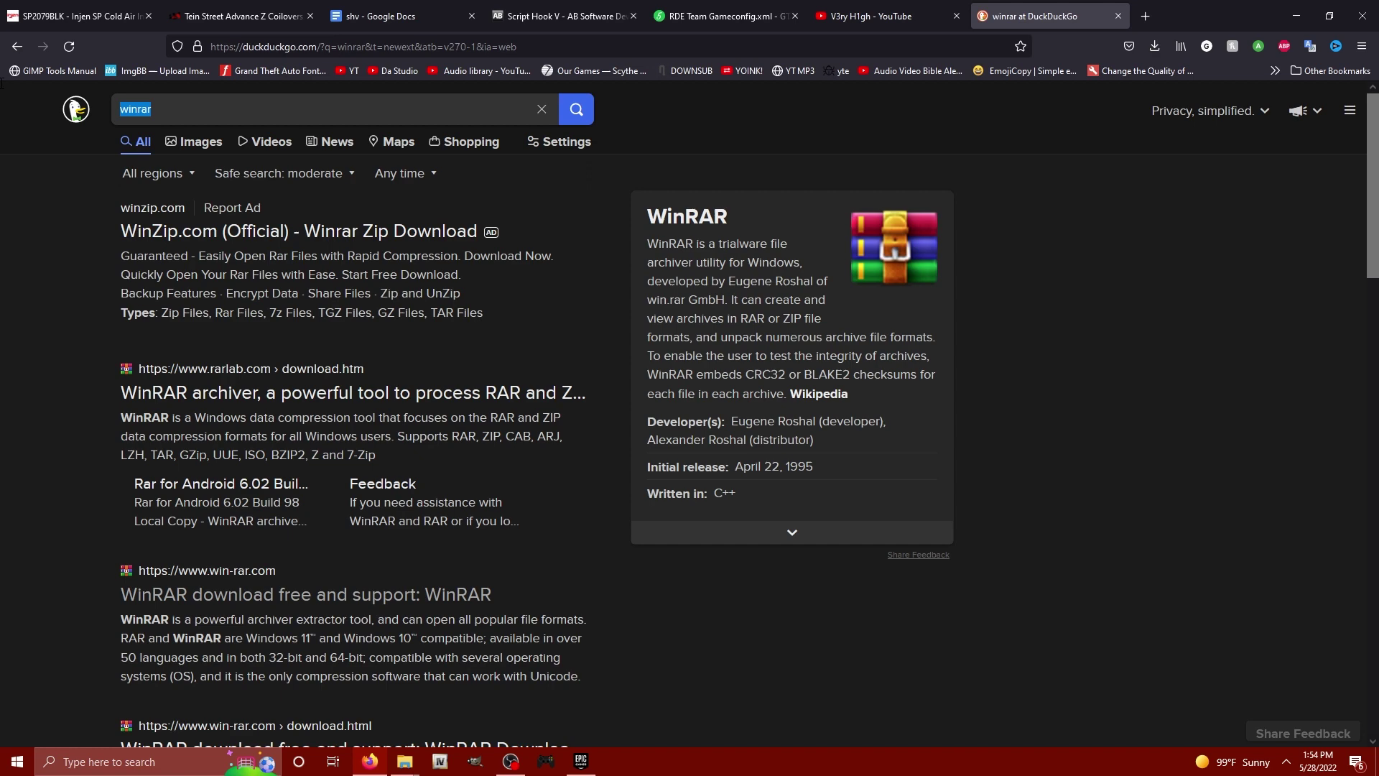
text(winzip)
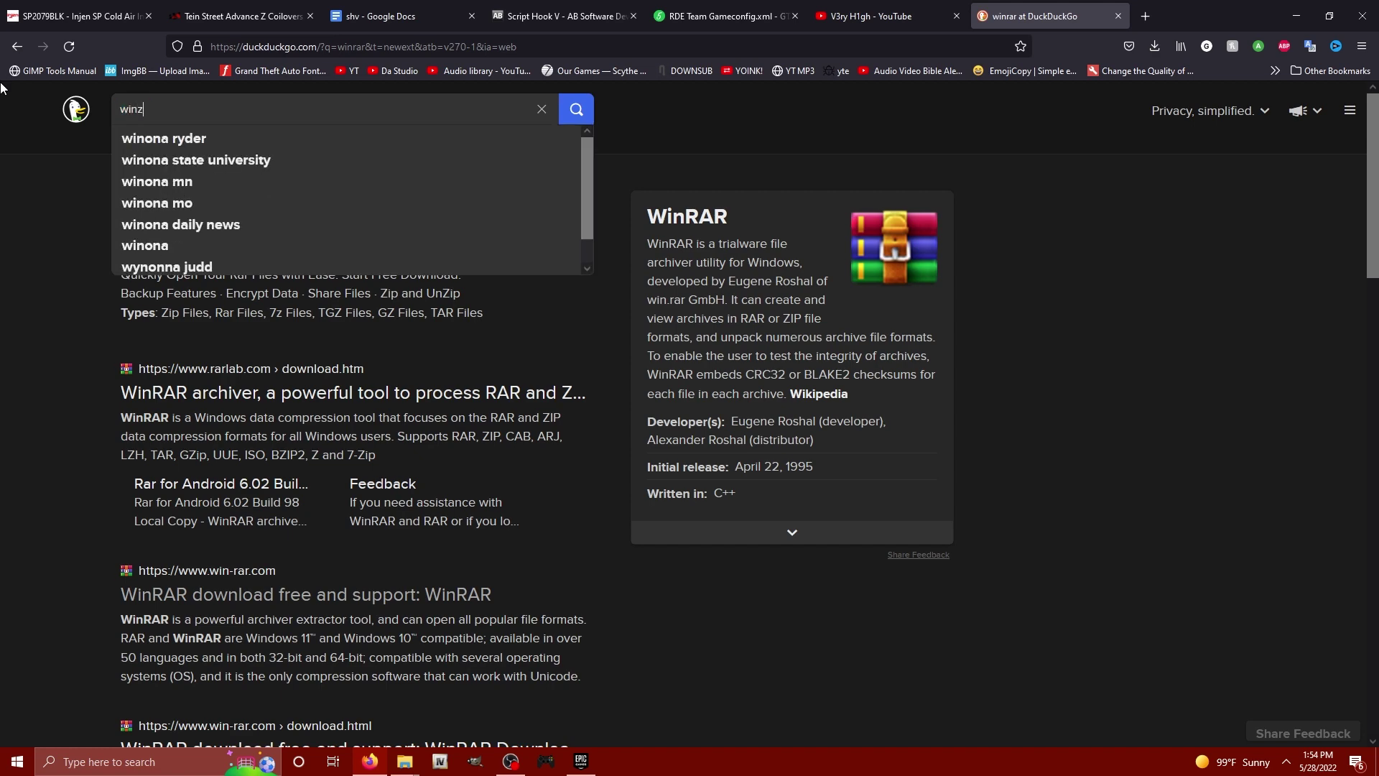
key(Return)
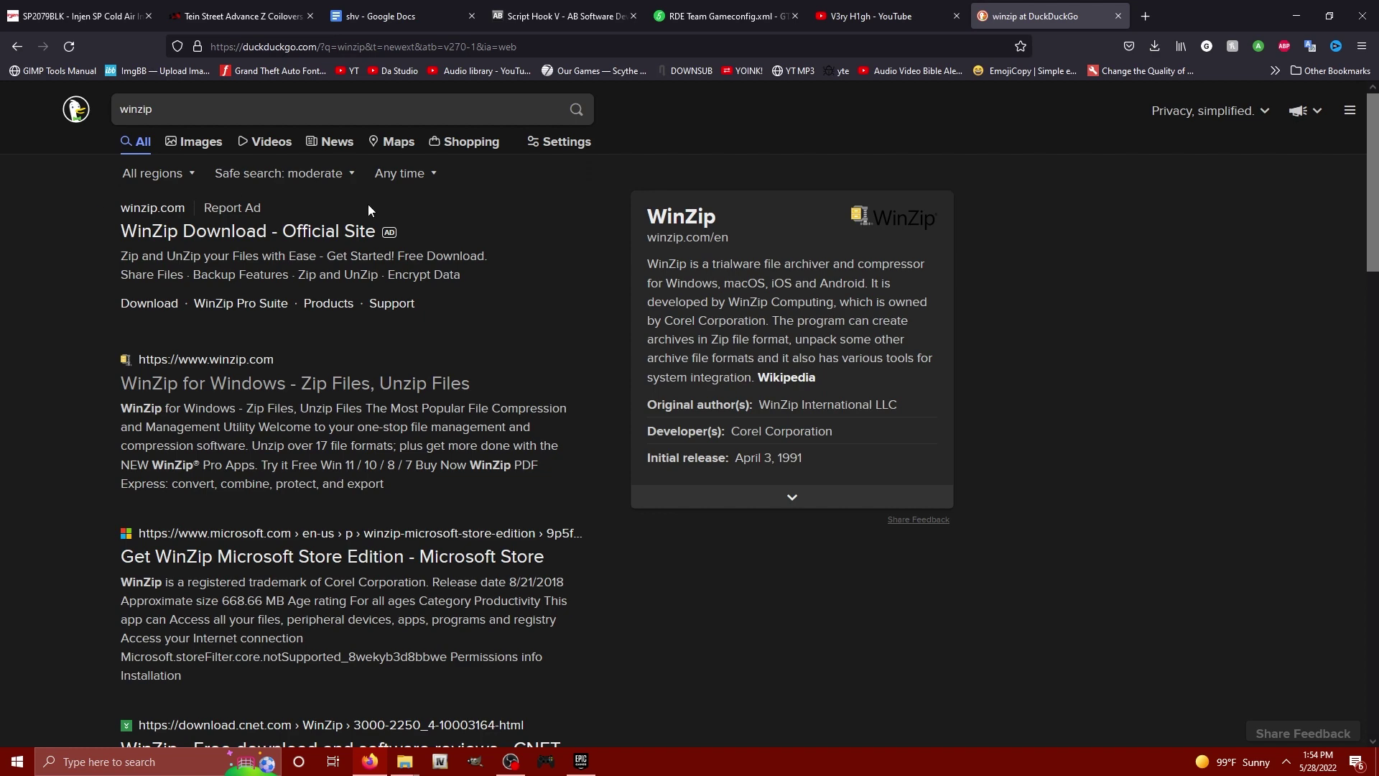
- Minimize Firefox, restore the ScriptHookV_1.0.2628.2 archive window, and open its bin folder
click(1303, 14)
click(635, 56)
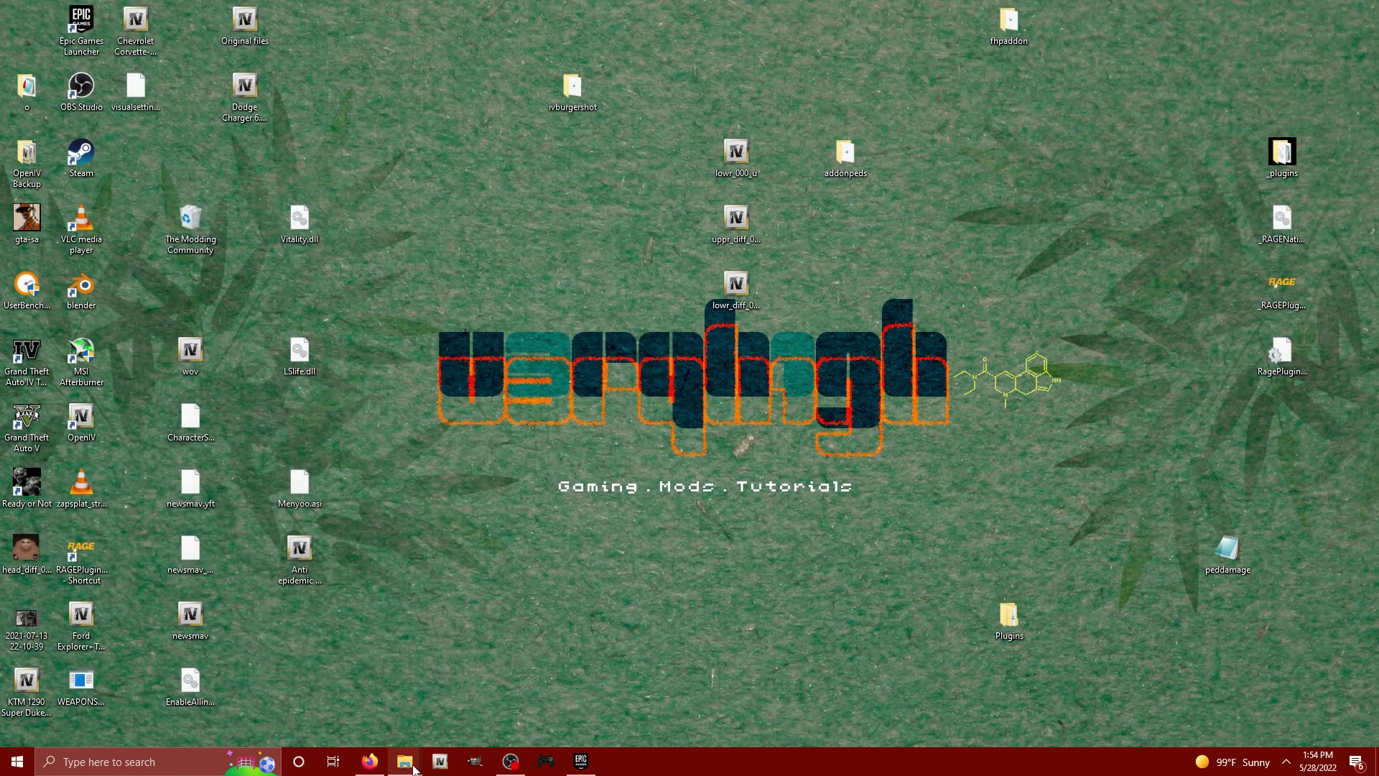
mouse_move(405, 761)
click(350, 718)
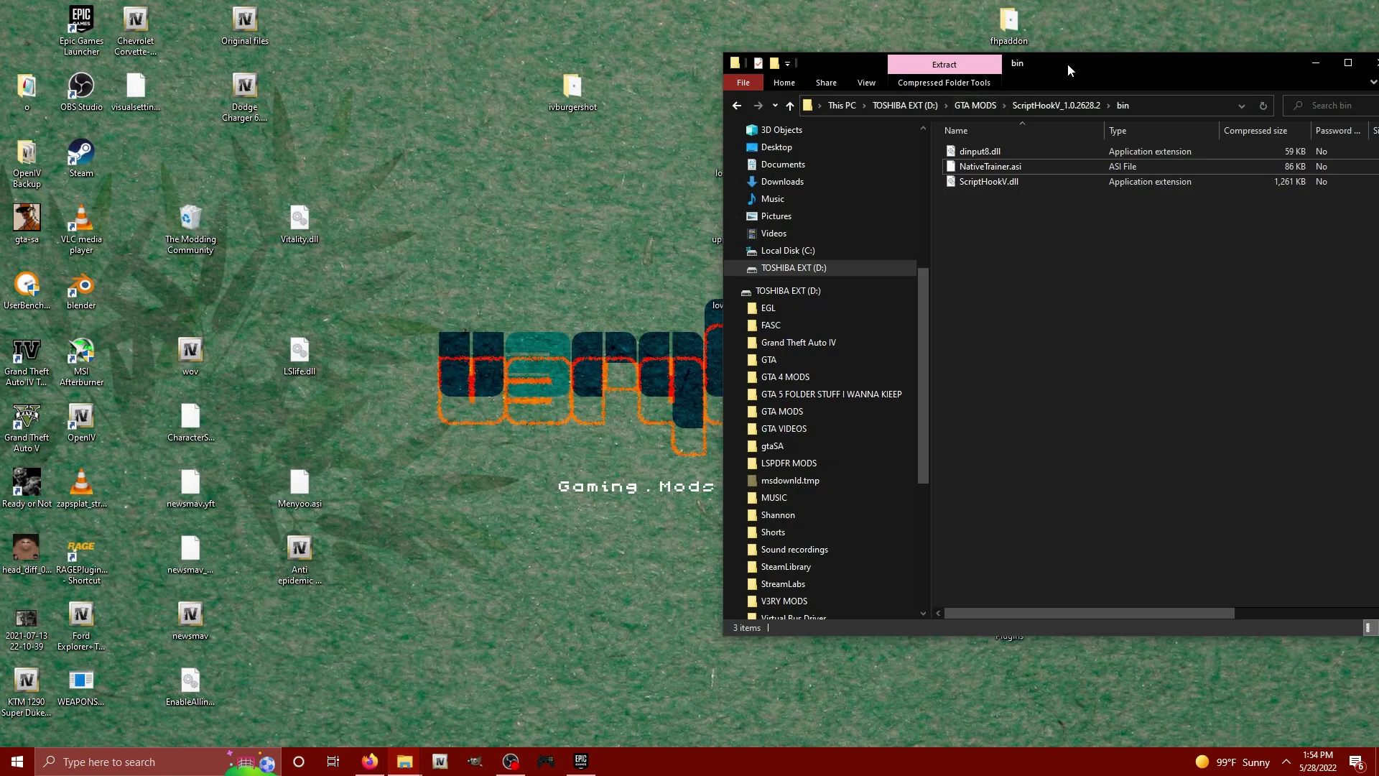
drag(1176, 54, 861, 72)
click(716, 112)
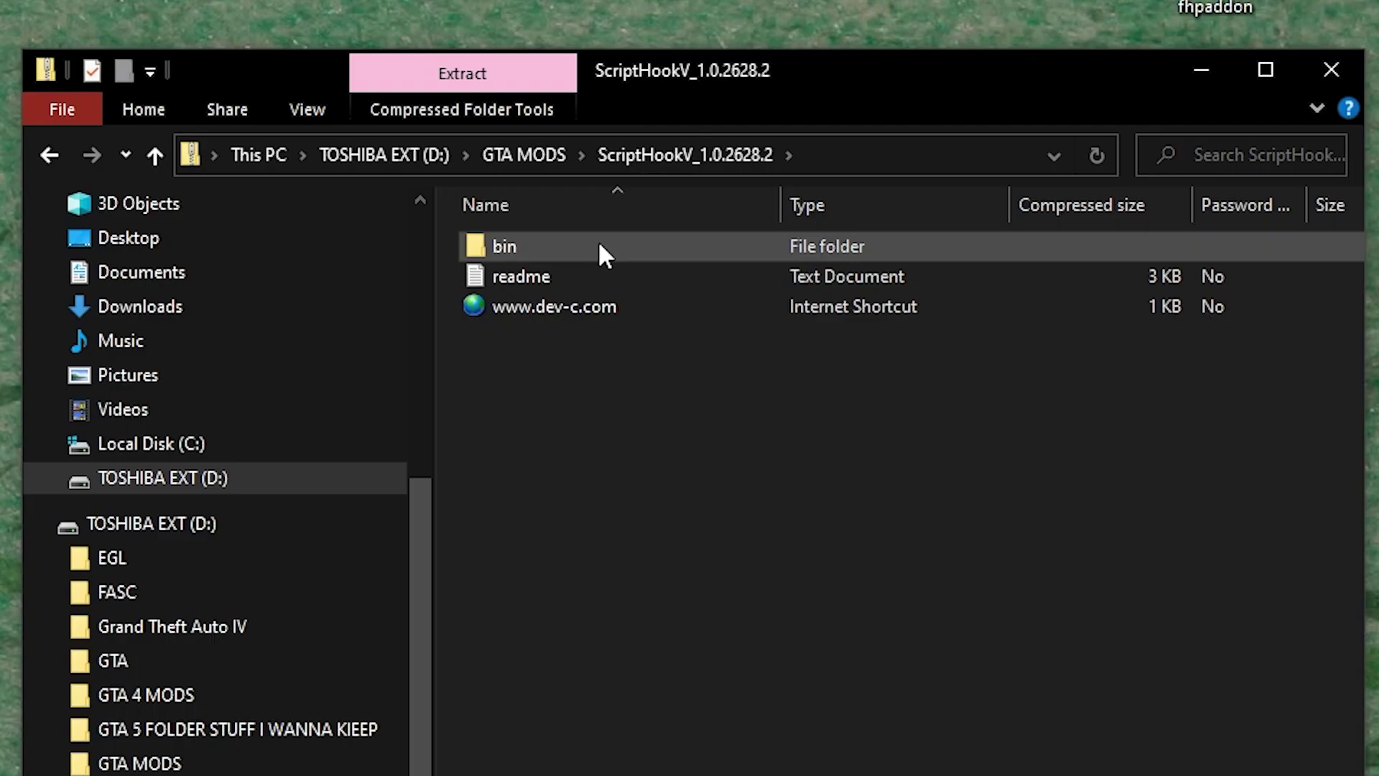
double_click(535, 246)
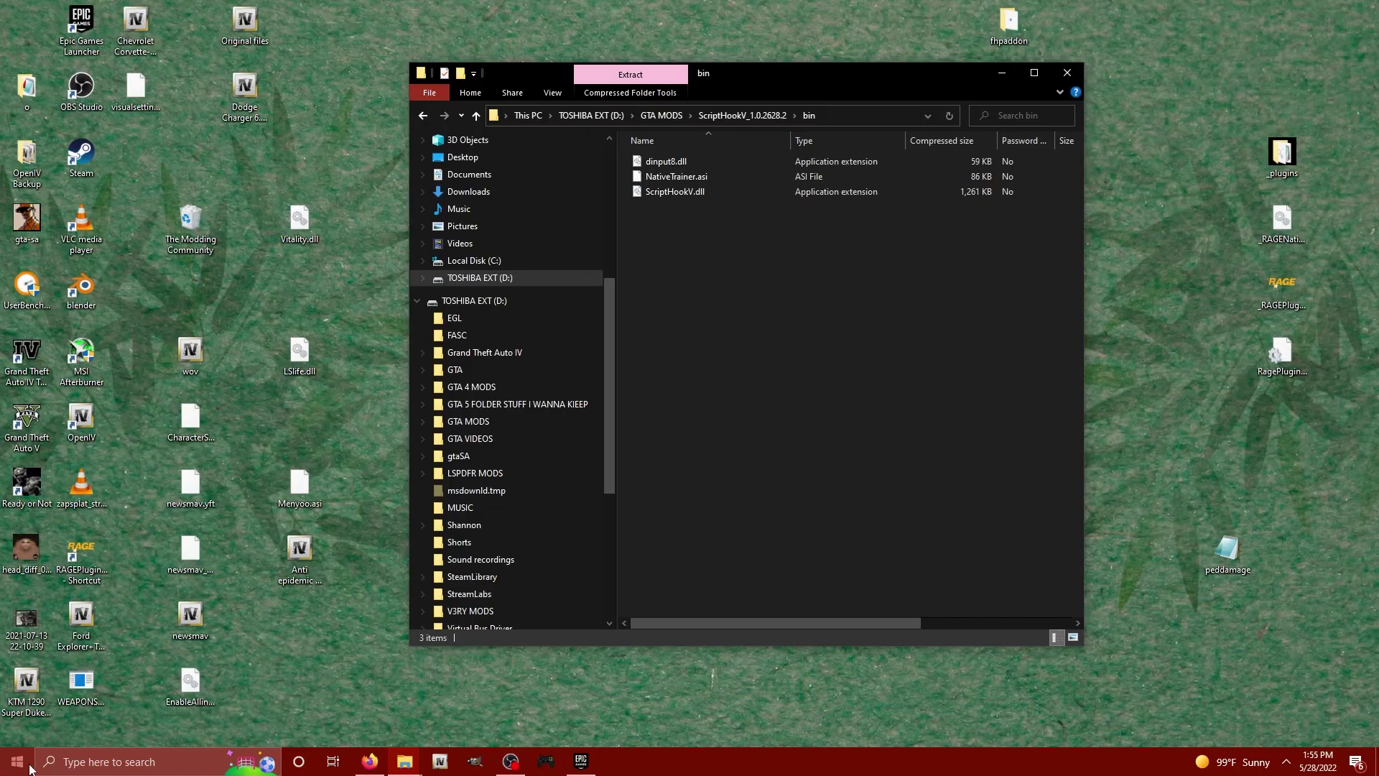
- Open a second File Explorer window at C:\Program Files\Epic Games\GTAV
right_click(19, 761)
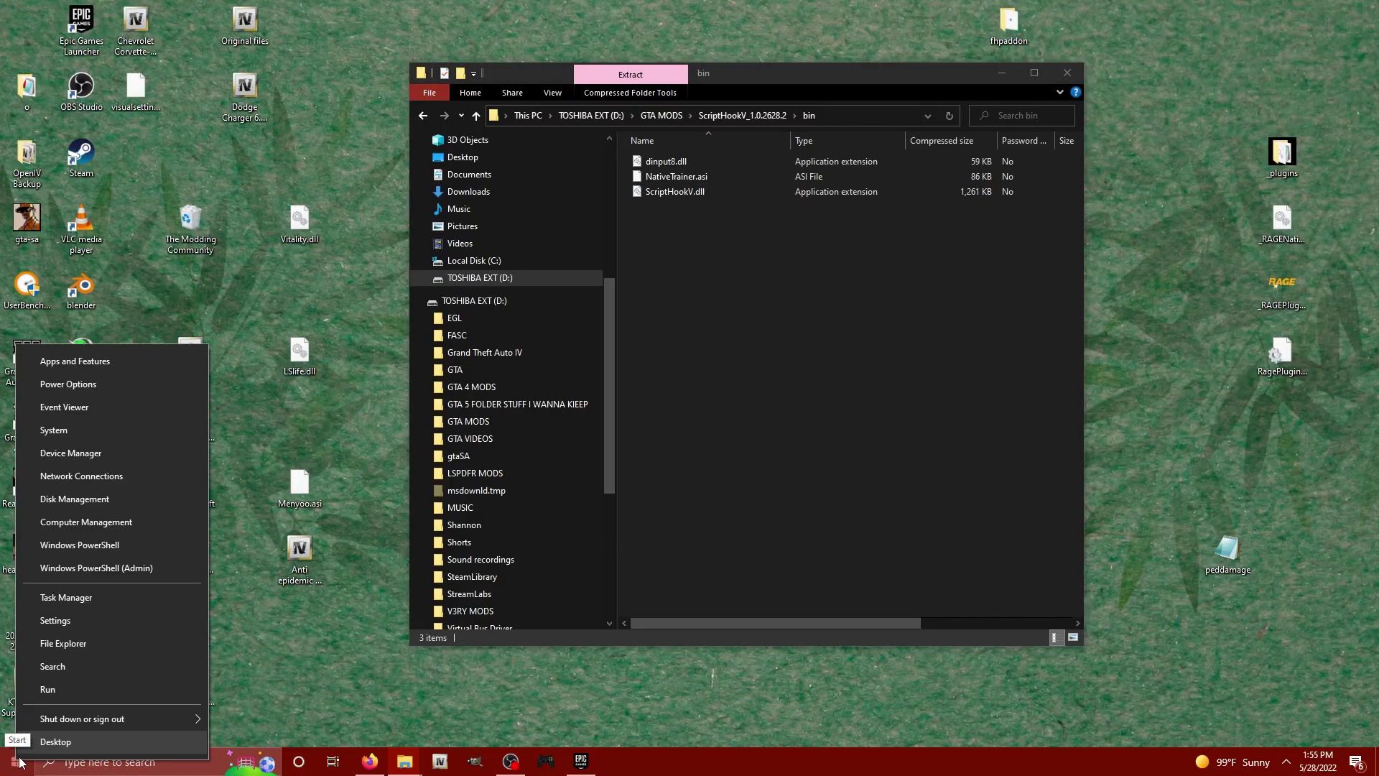
click(68, 648)
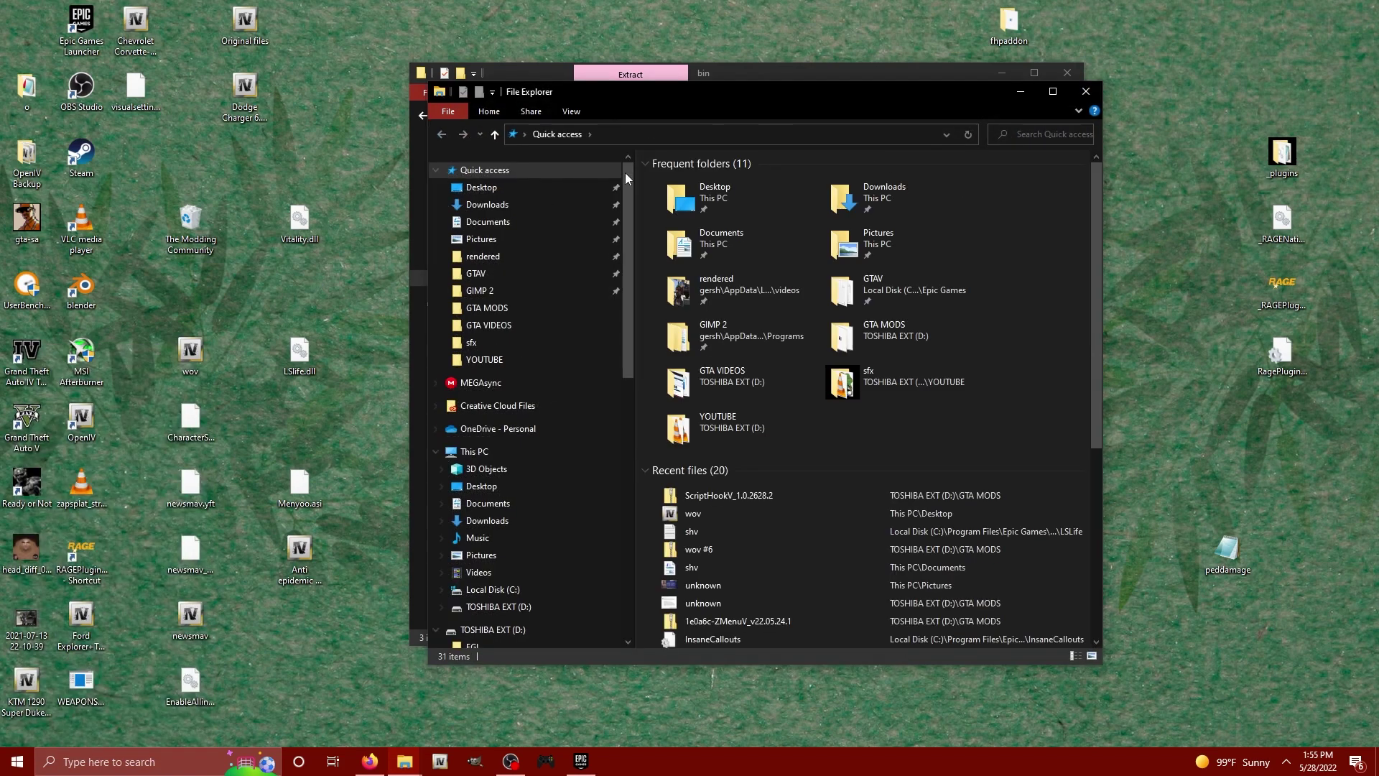
click(519, 594)
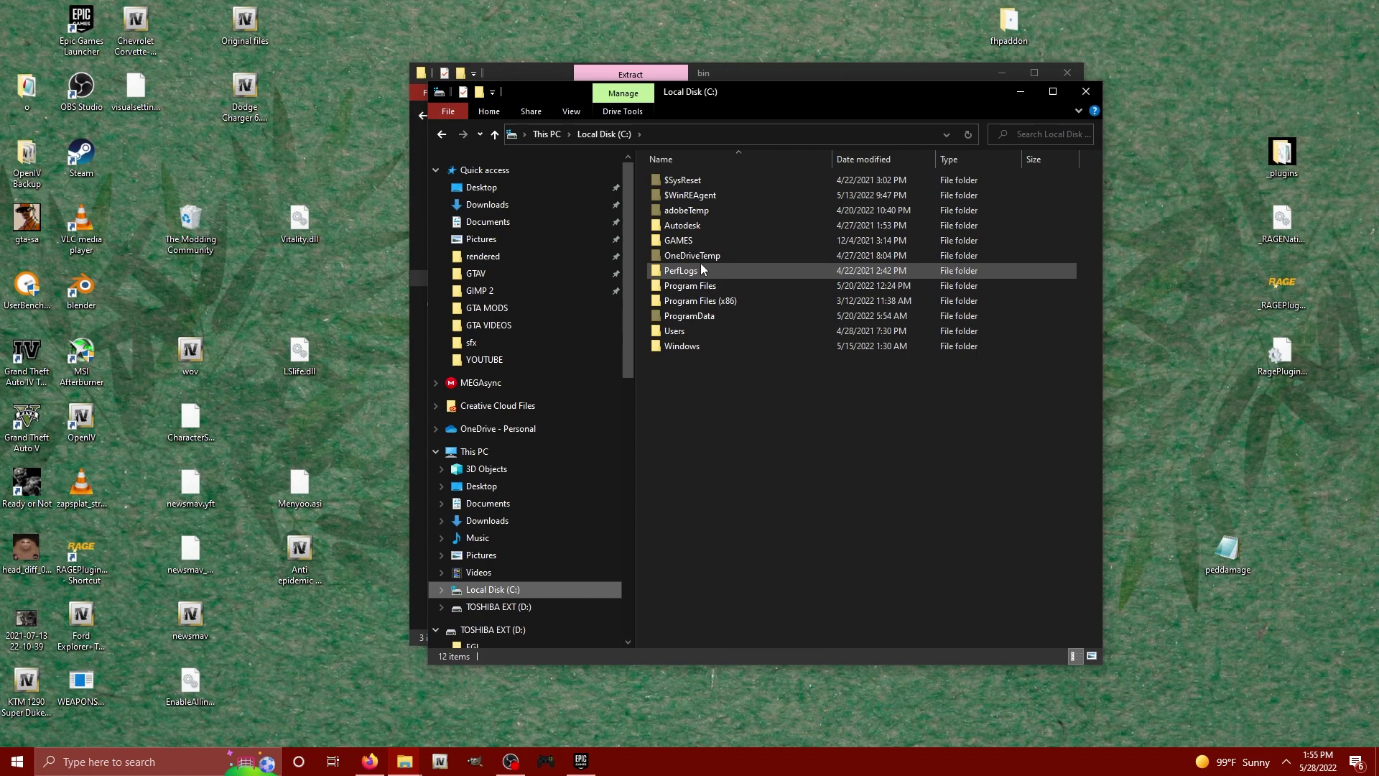
double_click(705, 287)
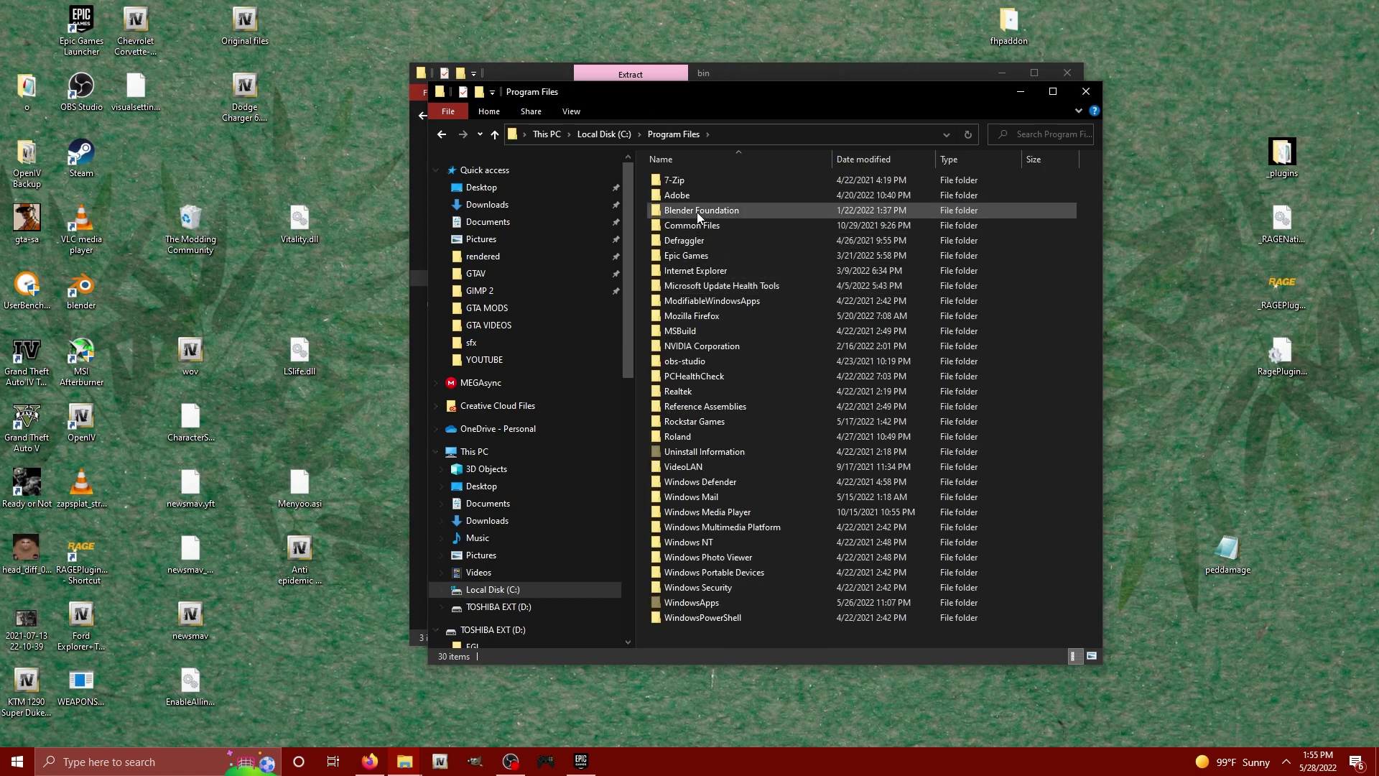
double_click(694, 256)
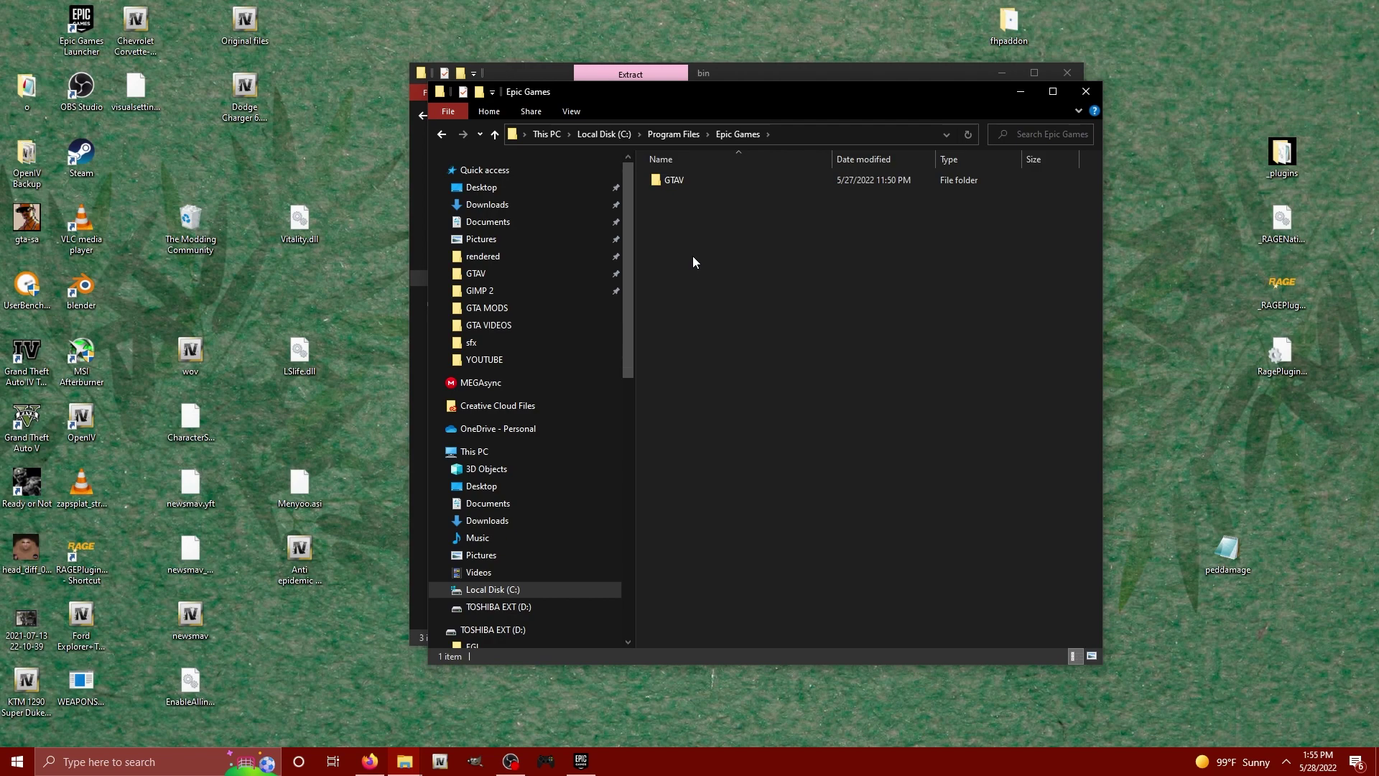
double_click(706, 179)
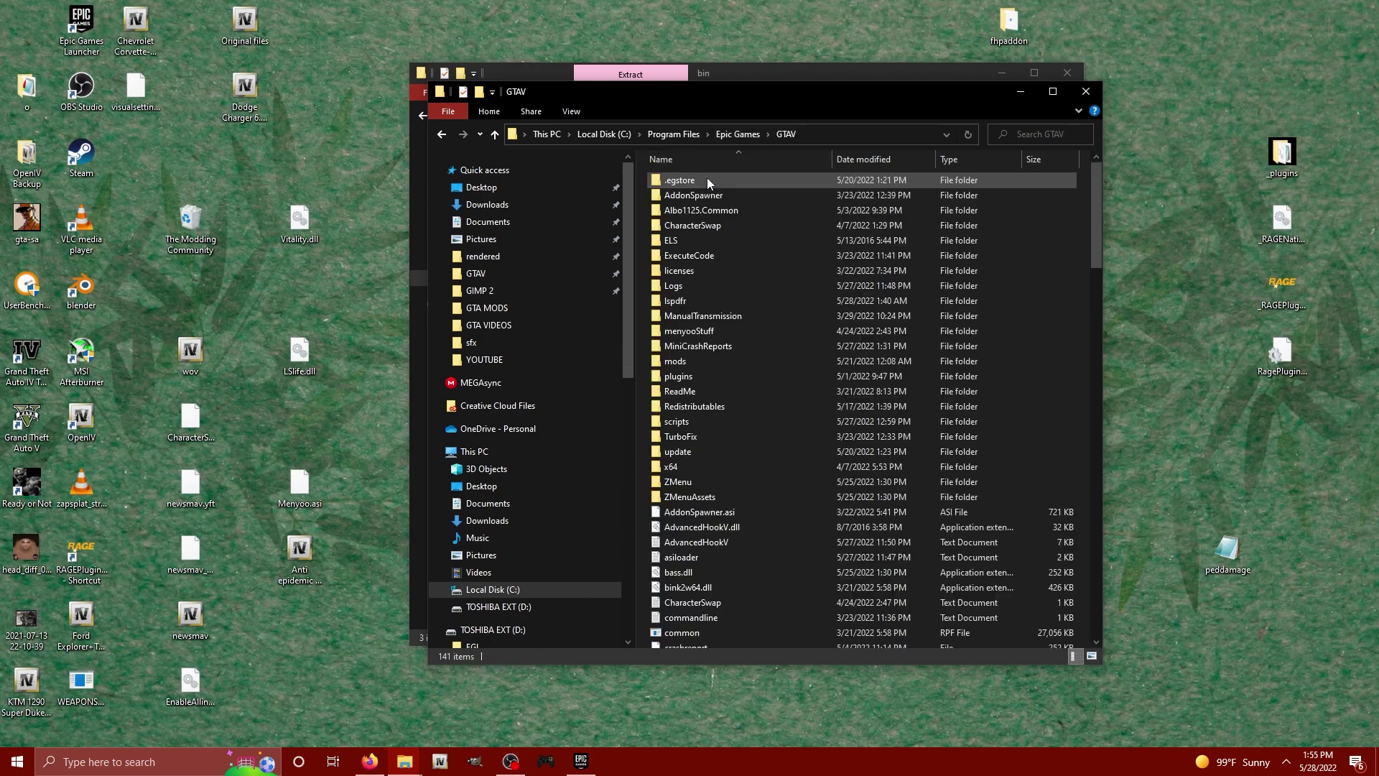
- Put the windows side by side, drag ScriptHookV.dll and dinput8.dll into GTAV, then close bin
drag(790, 91, 559, 86)
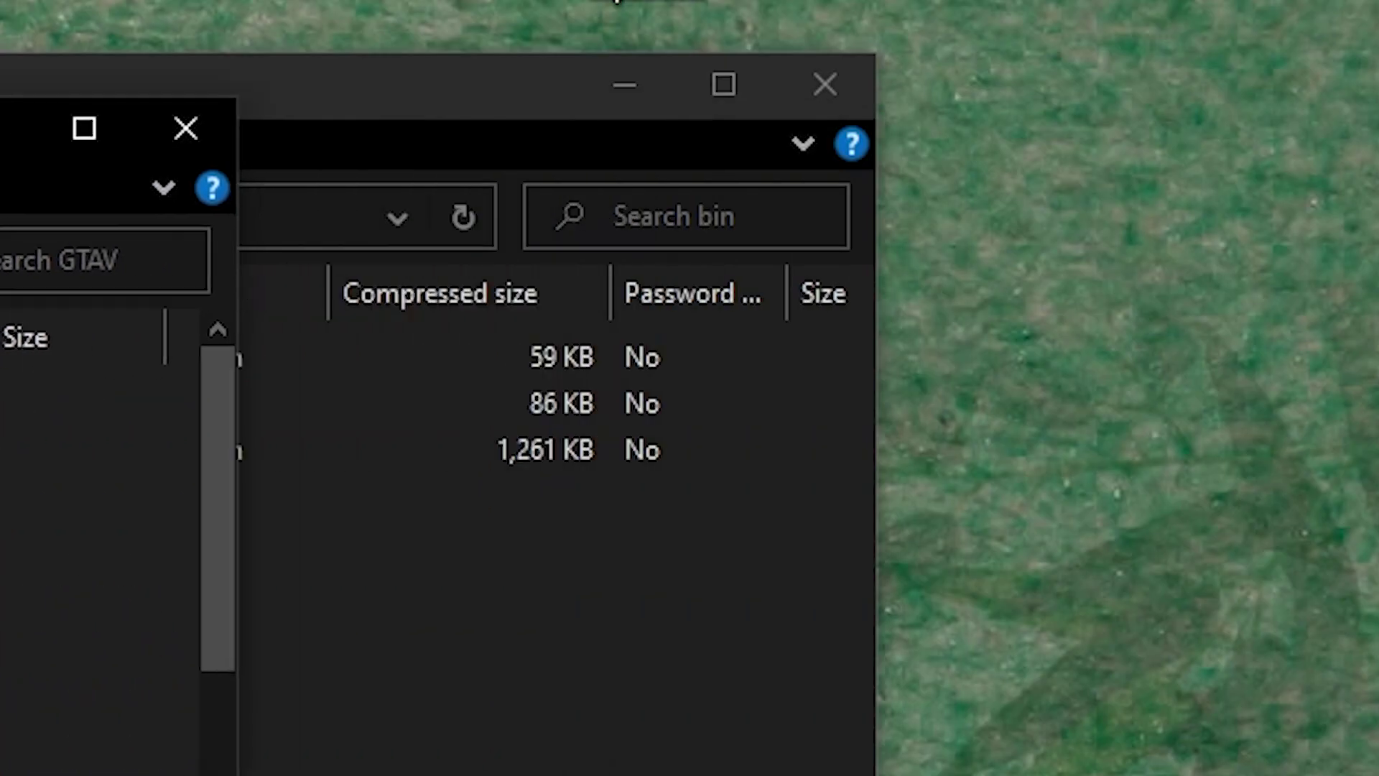
click(308, 123)
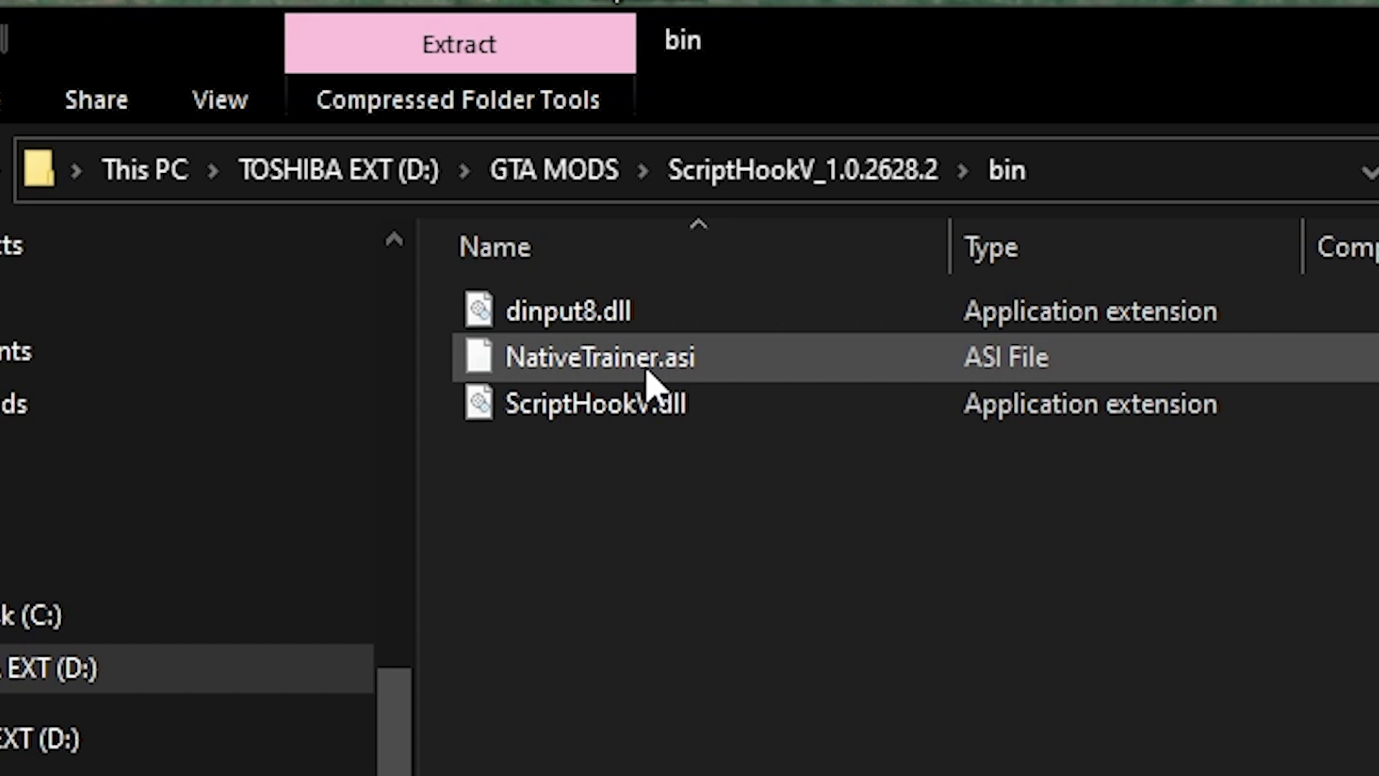
click(636, 420)
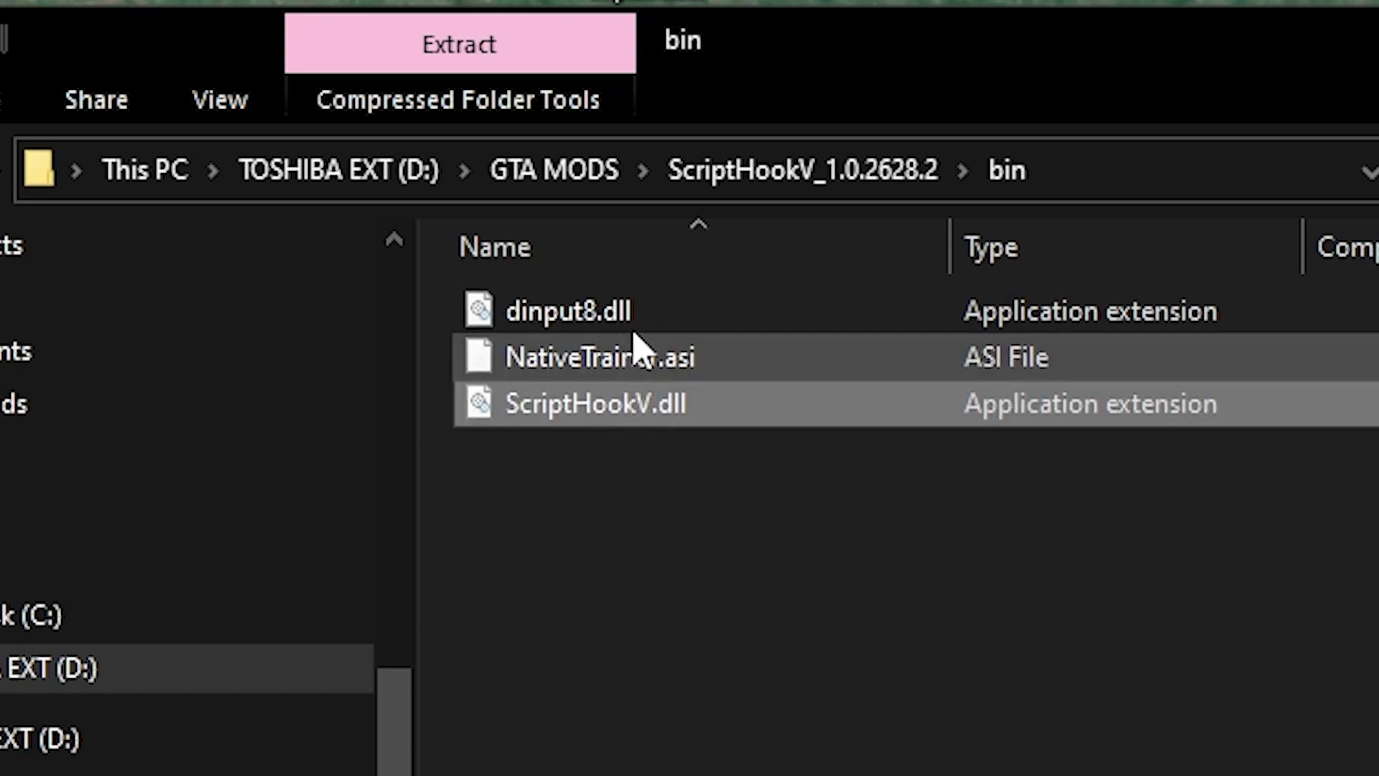
ctrl+click(618, 322)
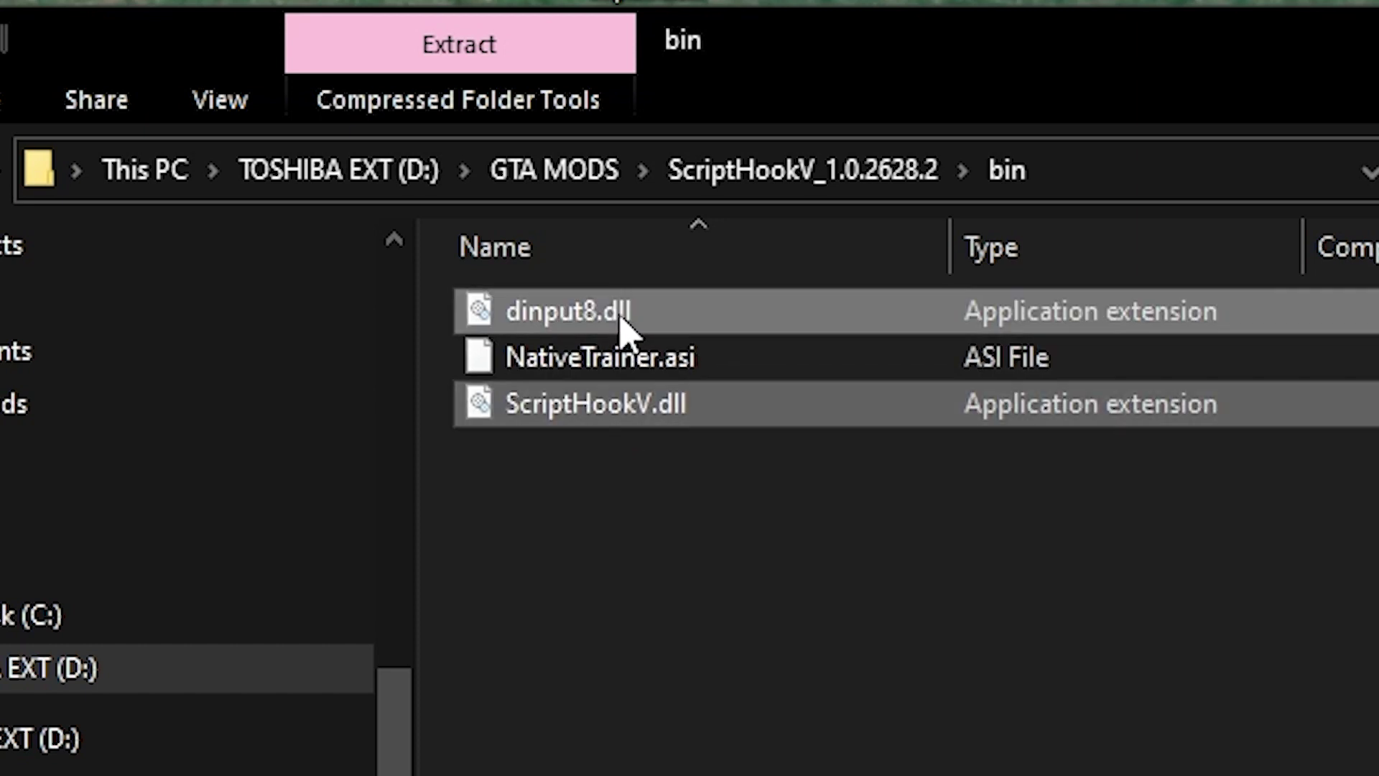
drag(625, 326, 449, 579)
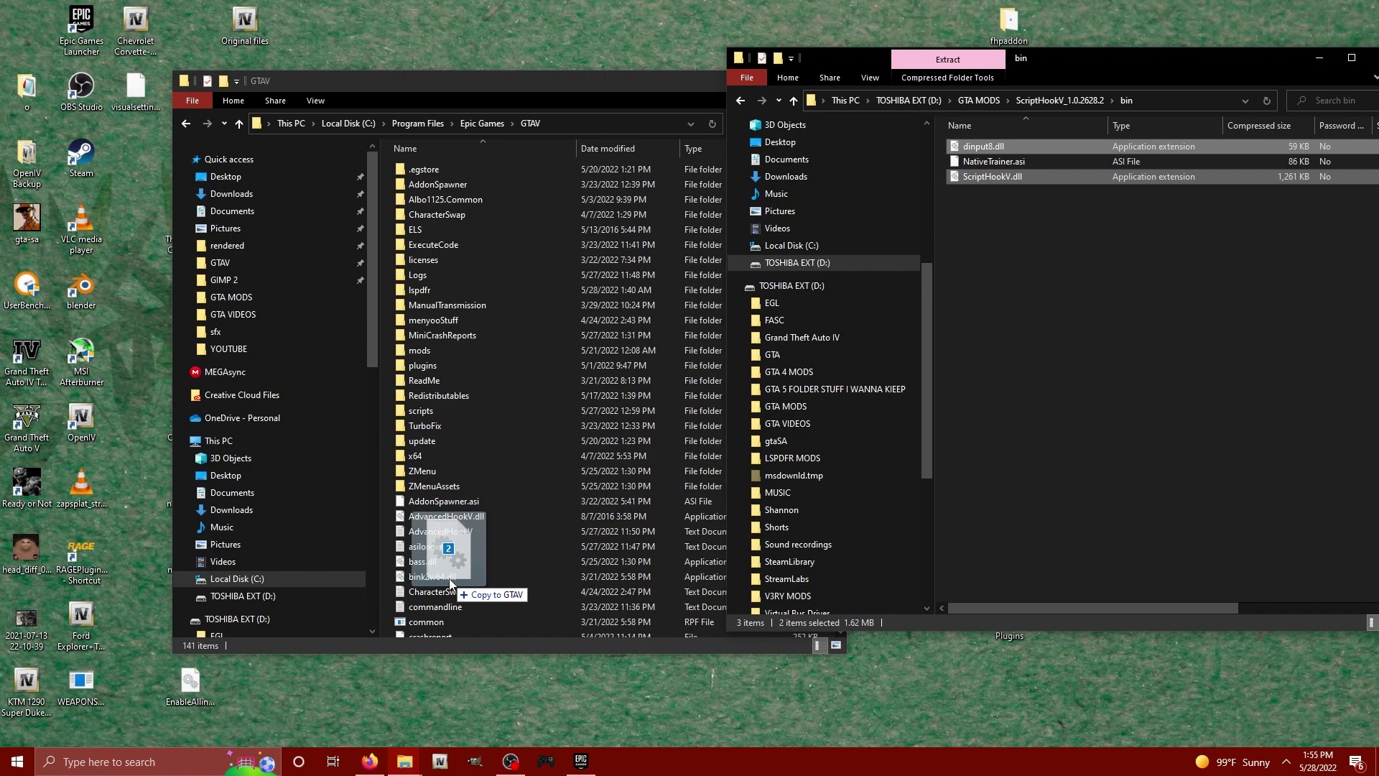
click(1068, 390)
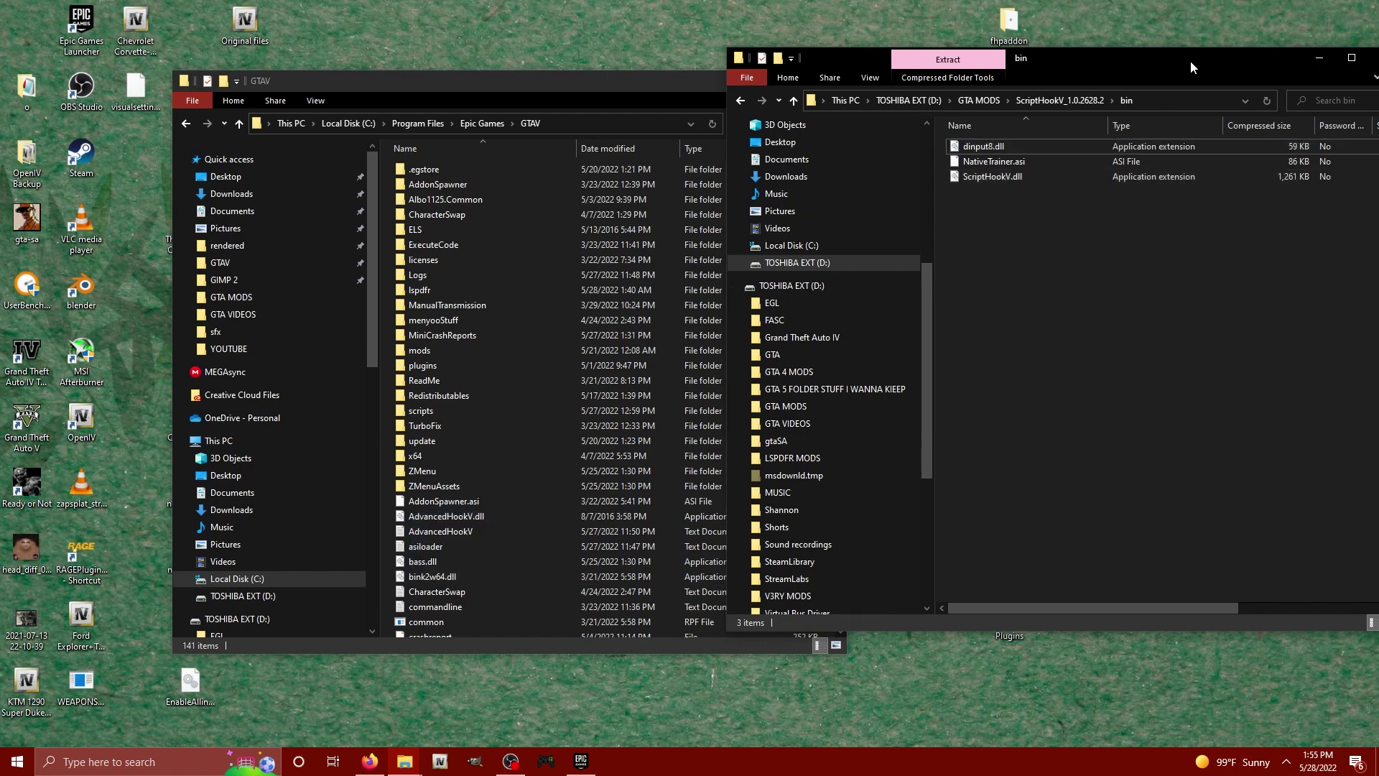
drag(1191, 61, 898, 97)
click(1107, 87)
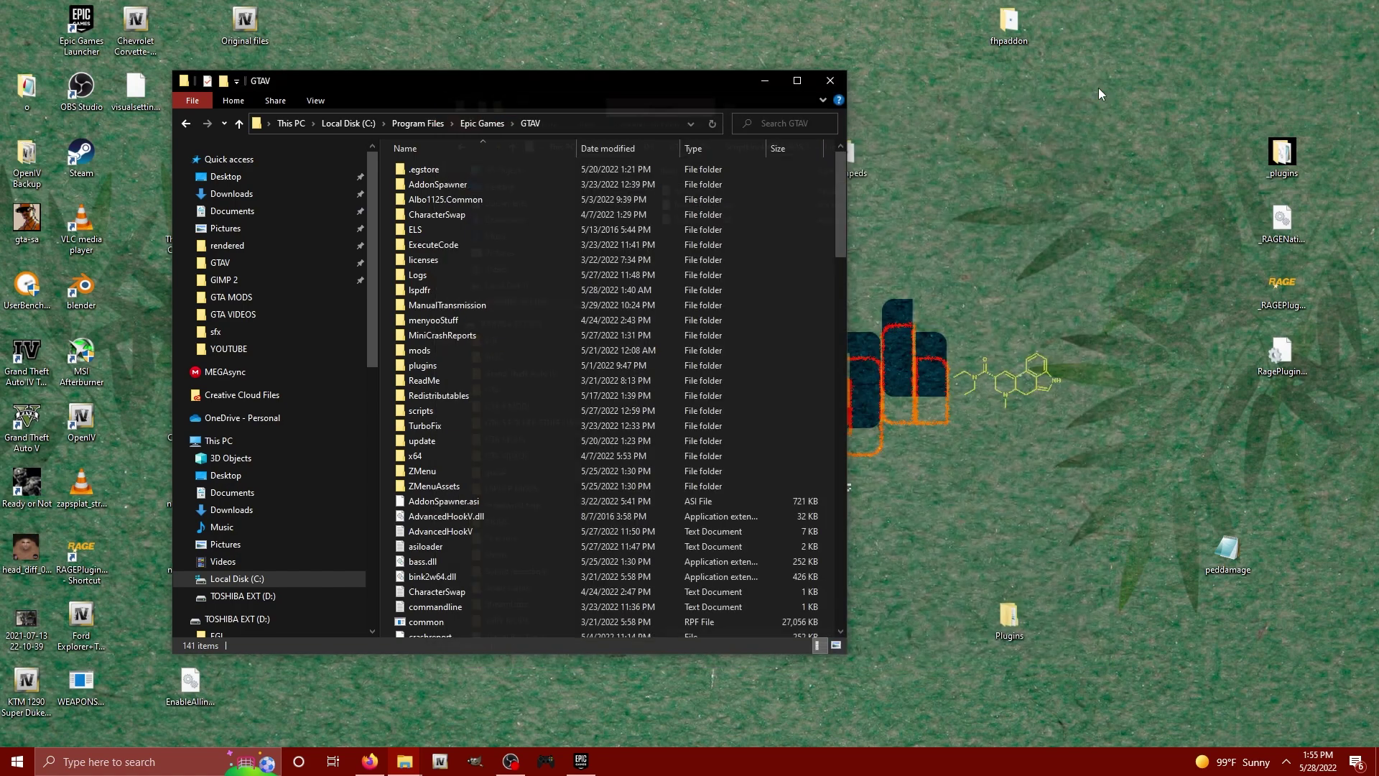
- Open Epic Games Launcher from the tray and show Grand Theft Auto V's library options
click(772, 82)
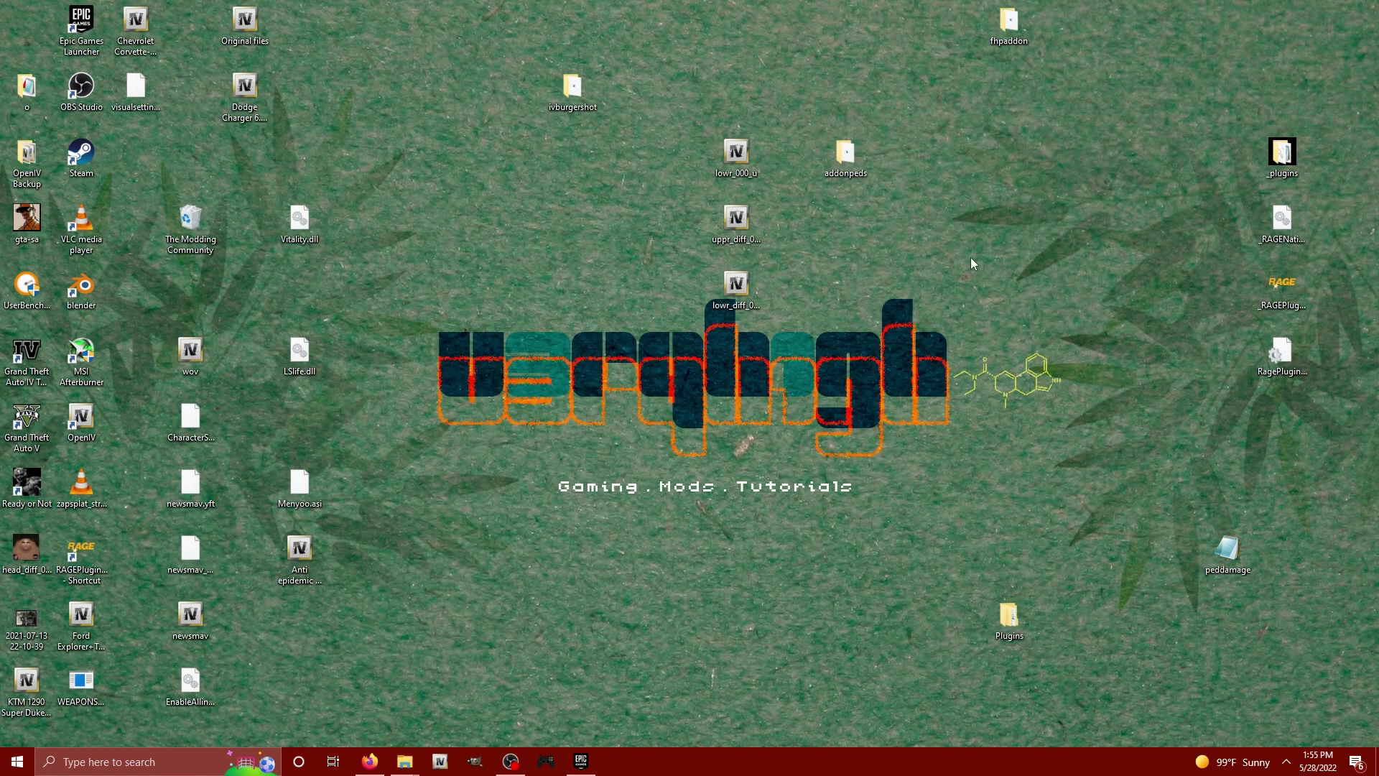
click(1286, 761)
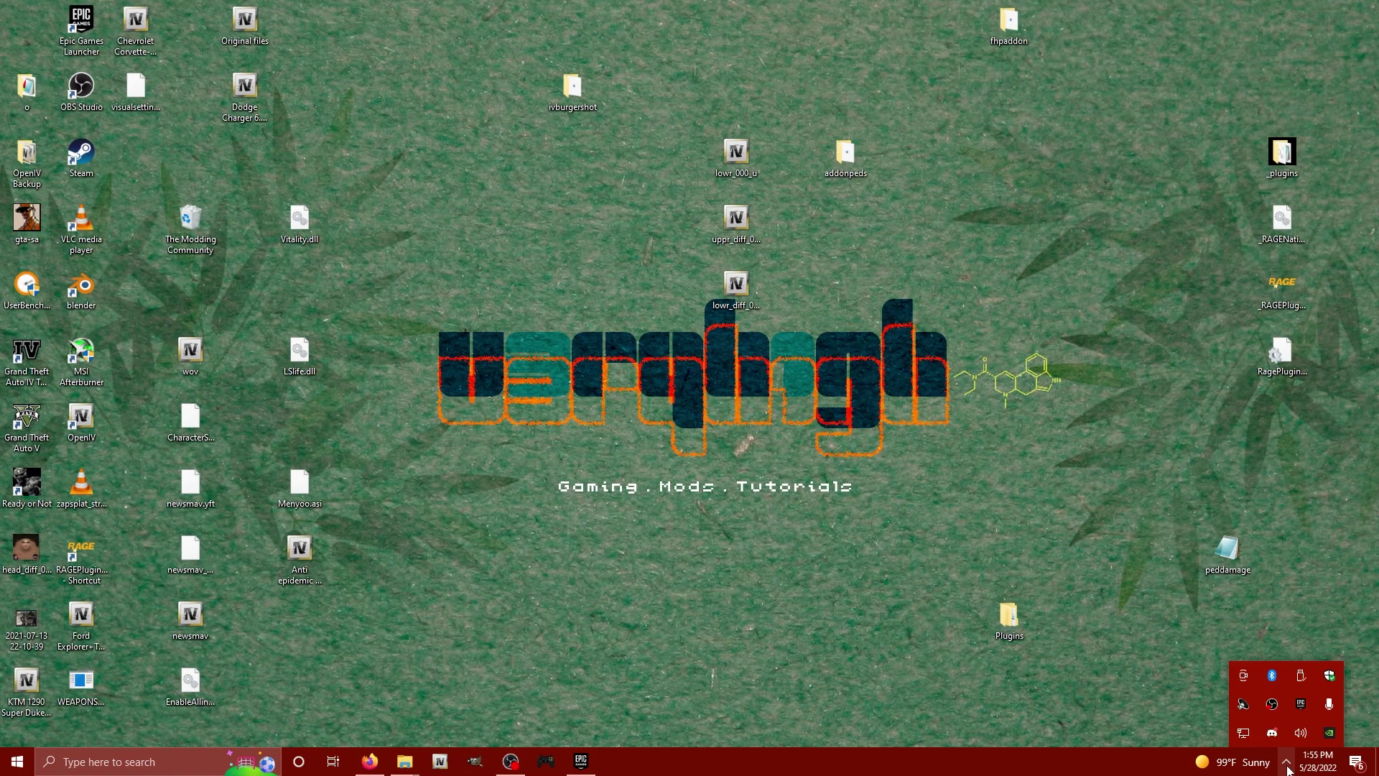
click(1301, 705)
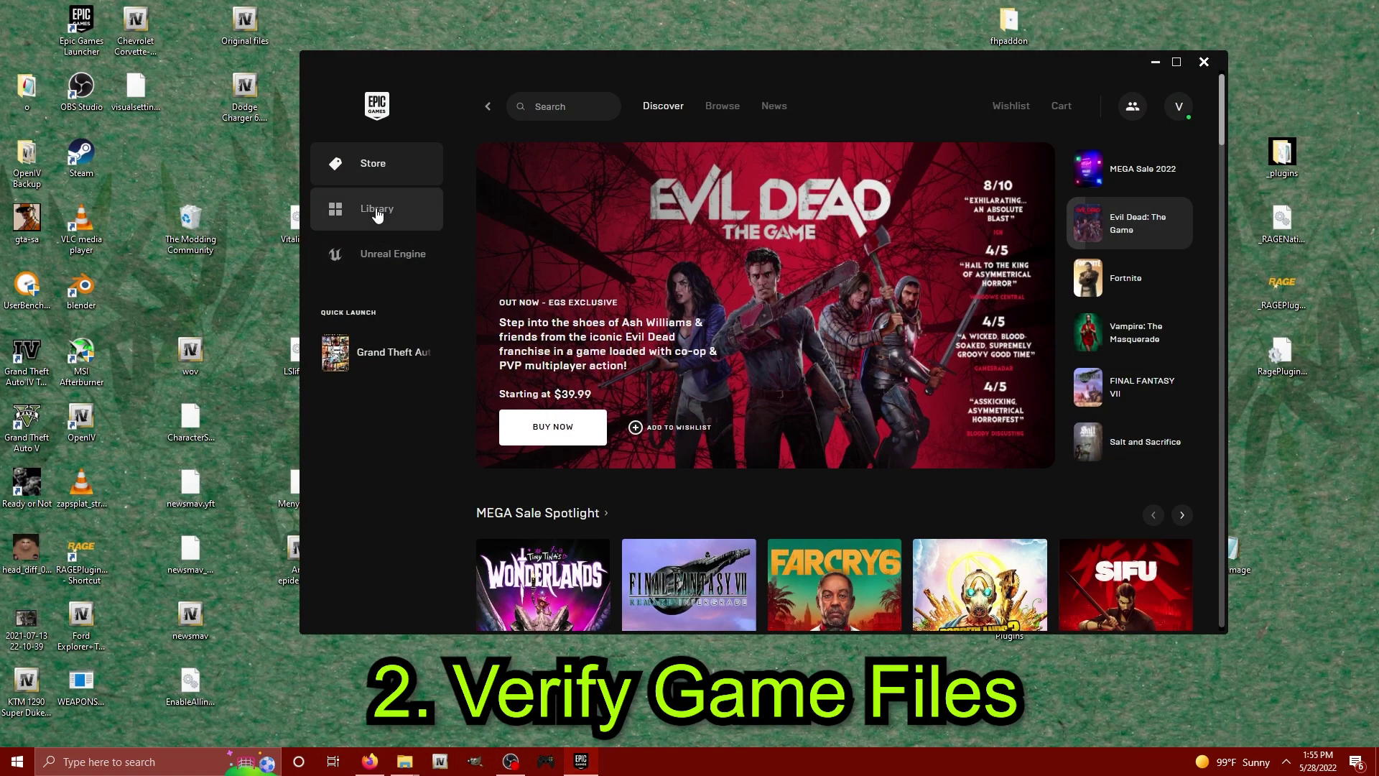
click(377, 214)
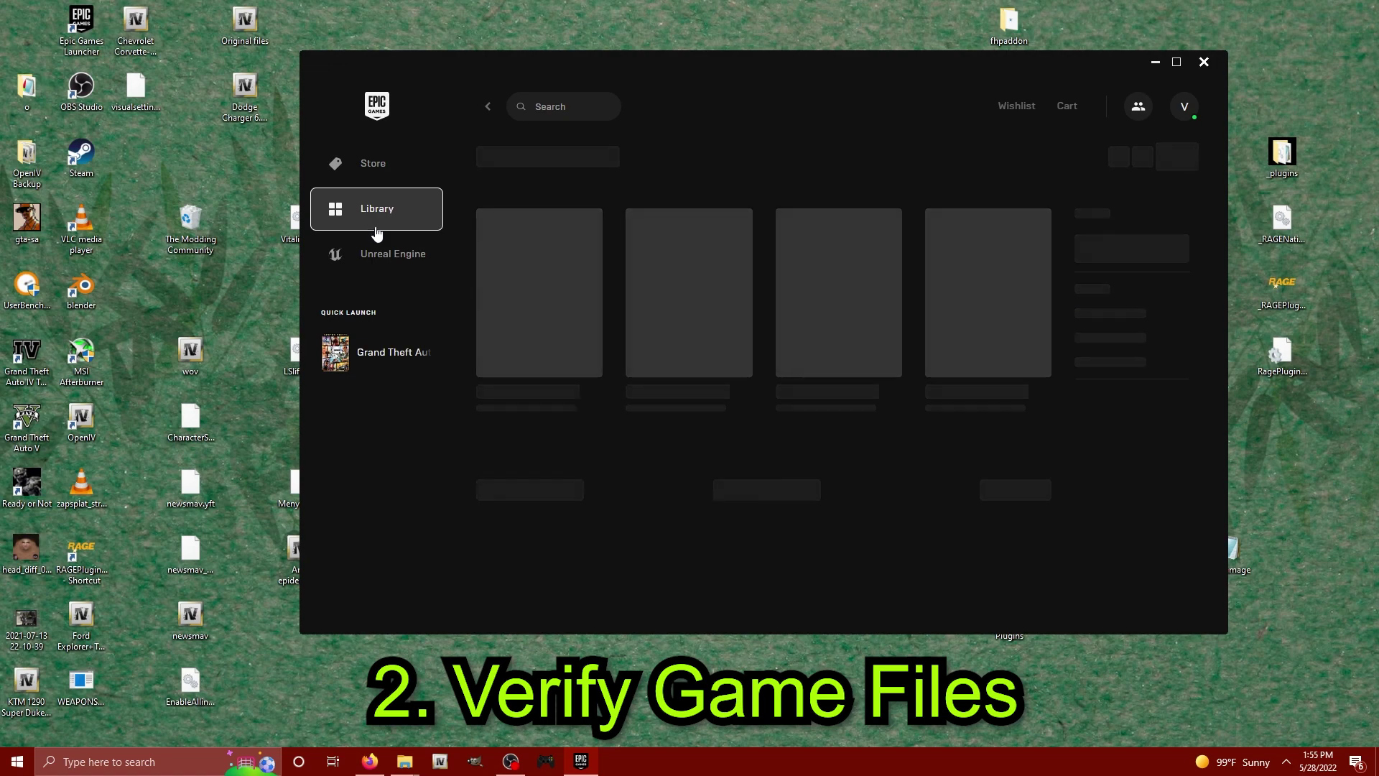
scroll(596, 391, down, 8)
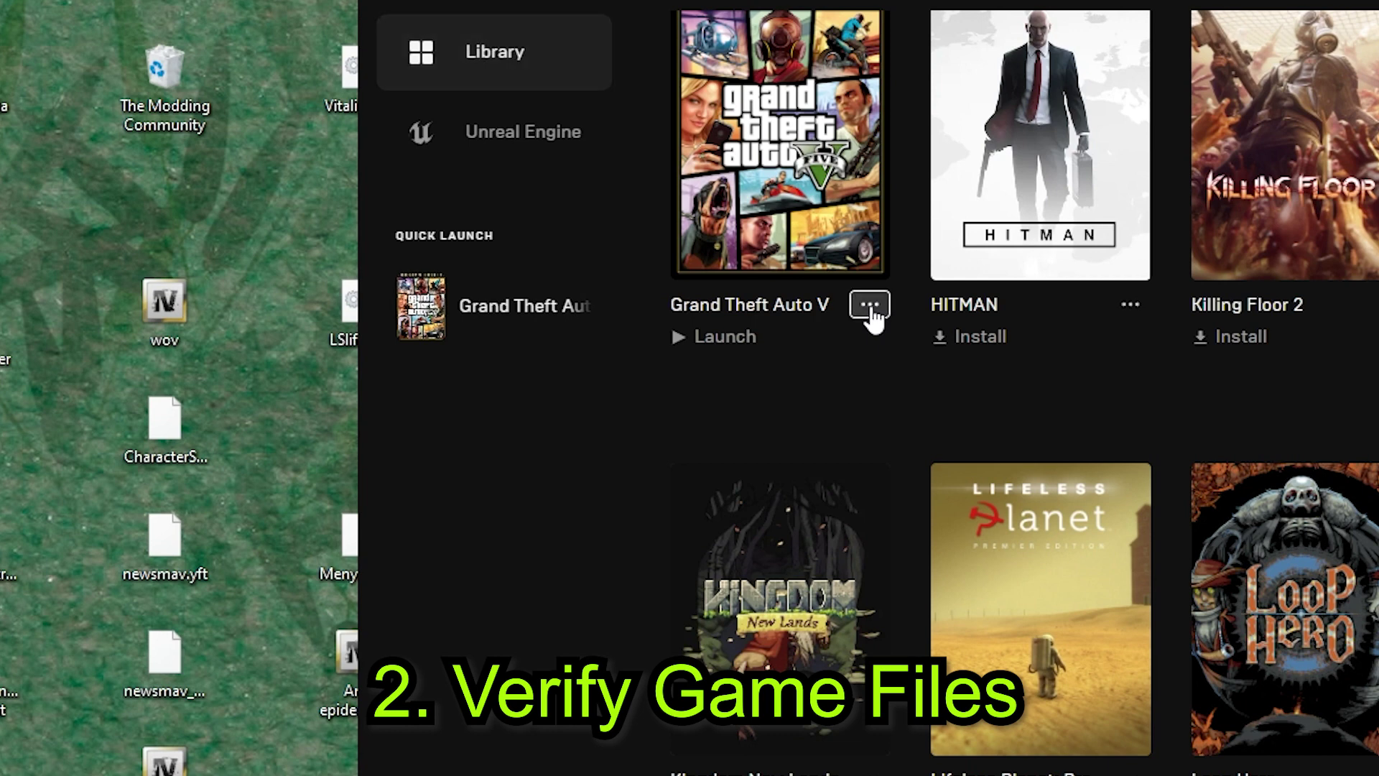
click(871, 315)
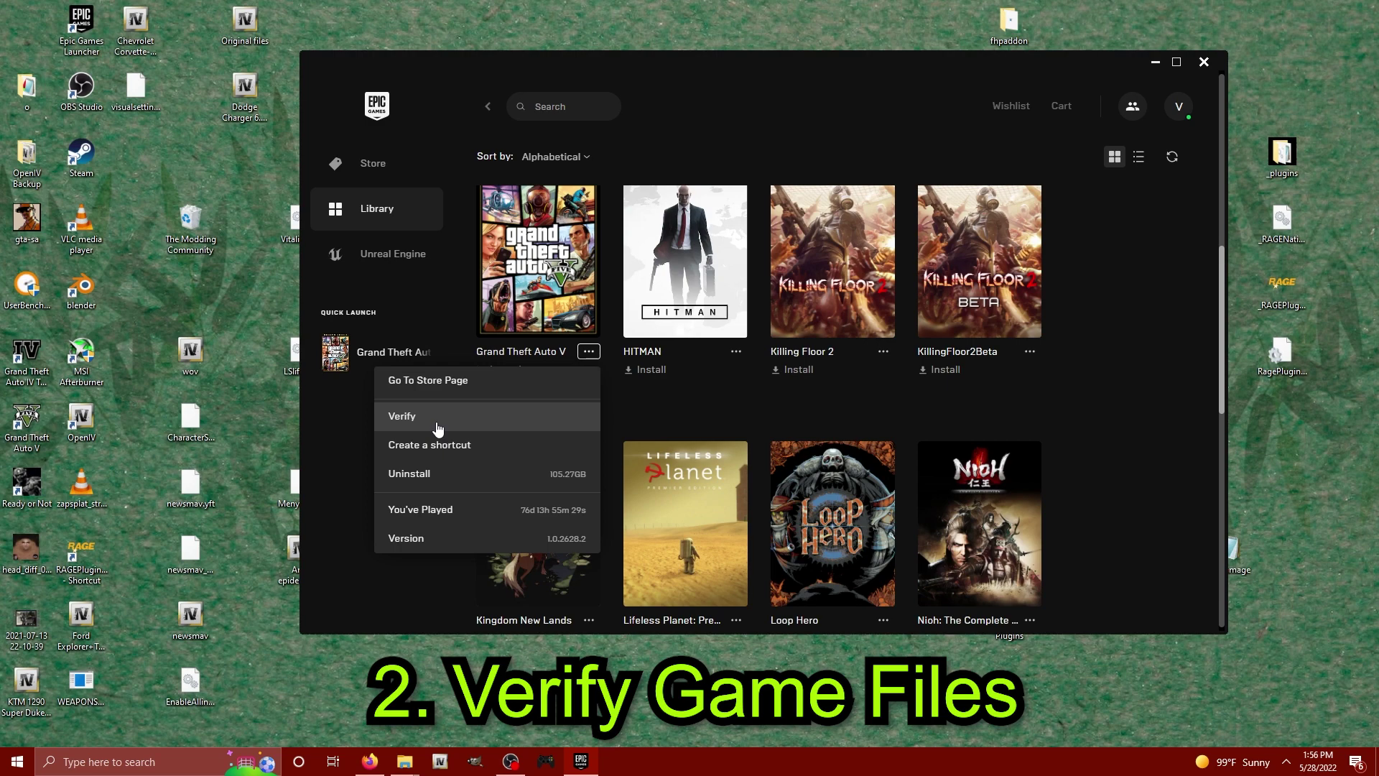
- Restore Firefox on the RDE Team Gameconfig.xml v2612 page, scroll through it, then minimize it
click(1161, 65)
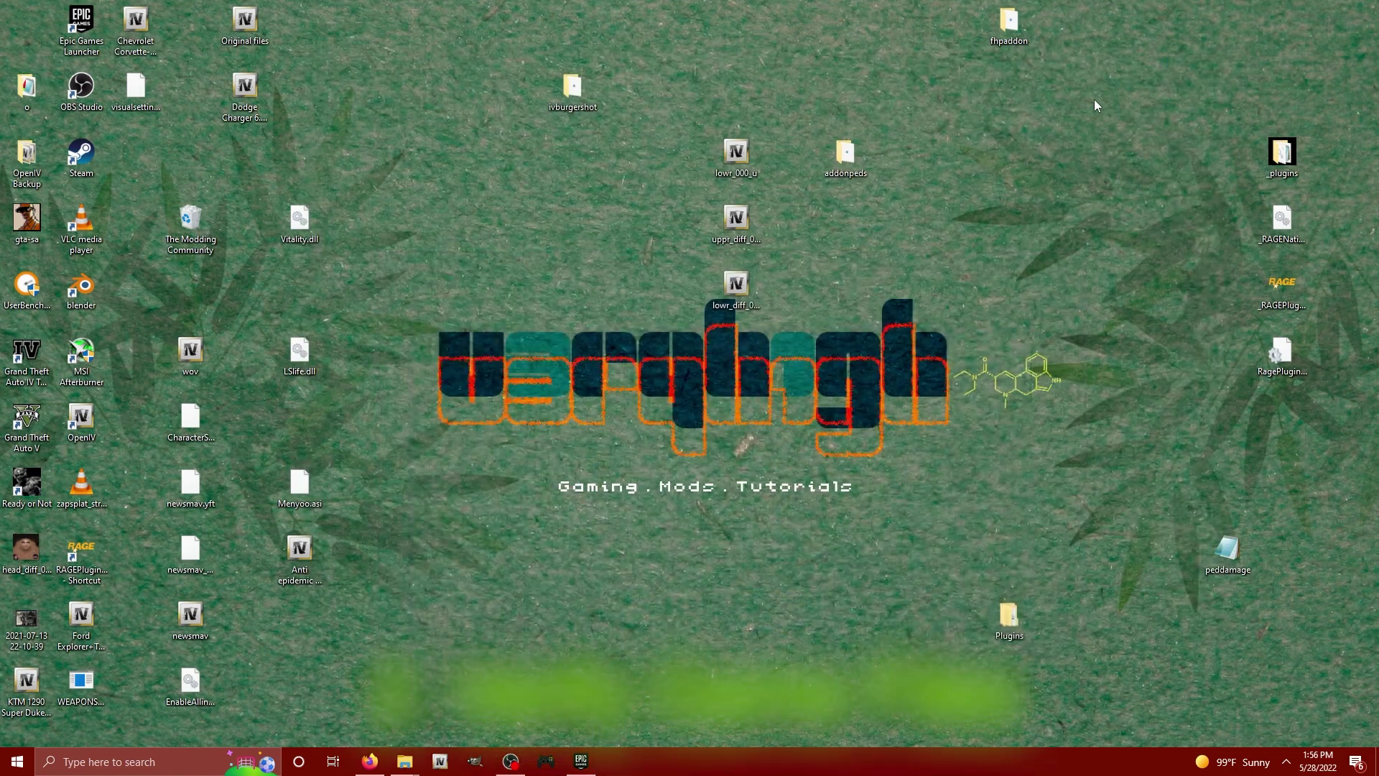
click(367, 763)
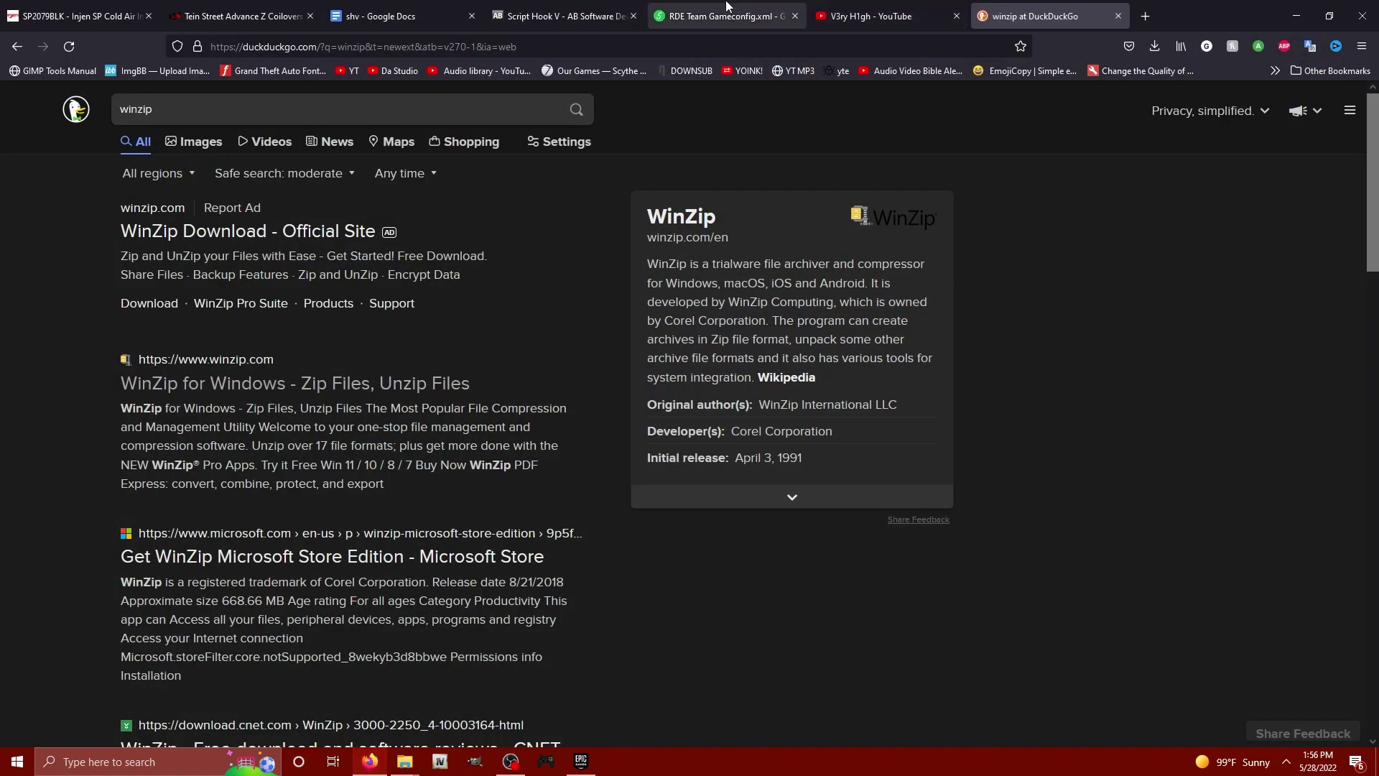
click(726, 9)
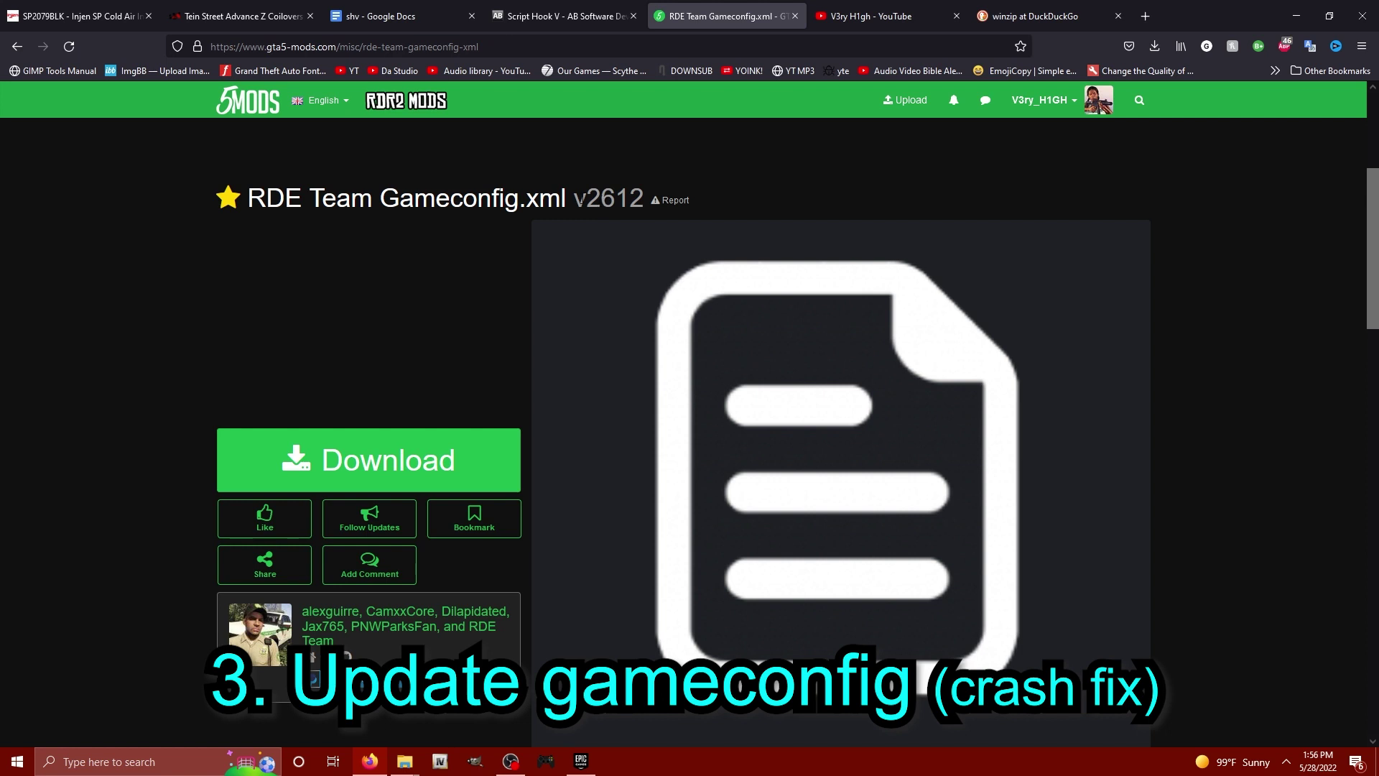
drag(1374, 226, 1374, 272)
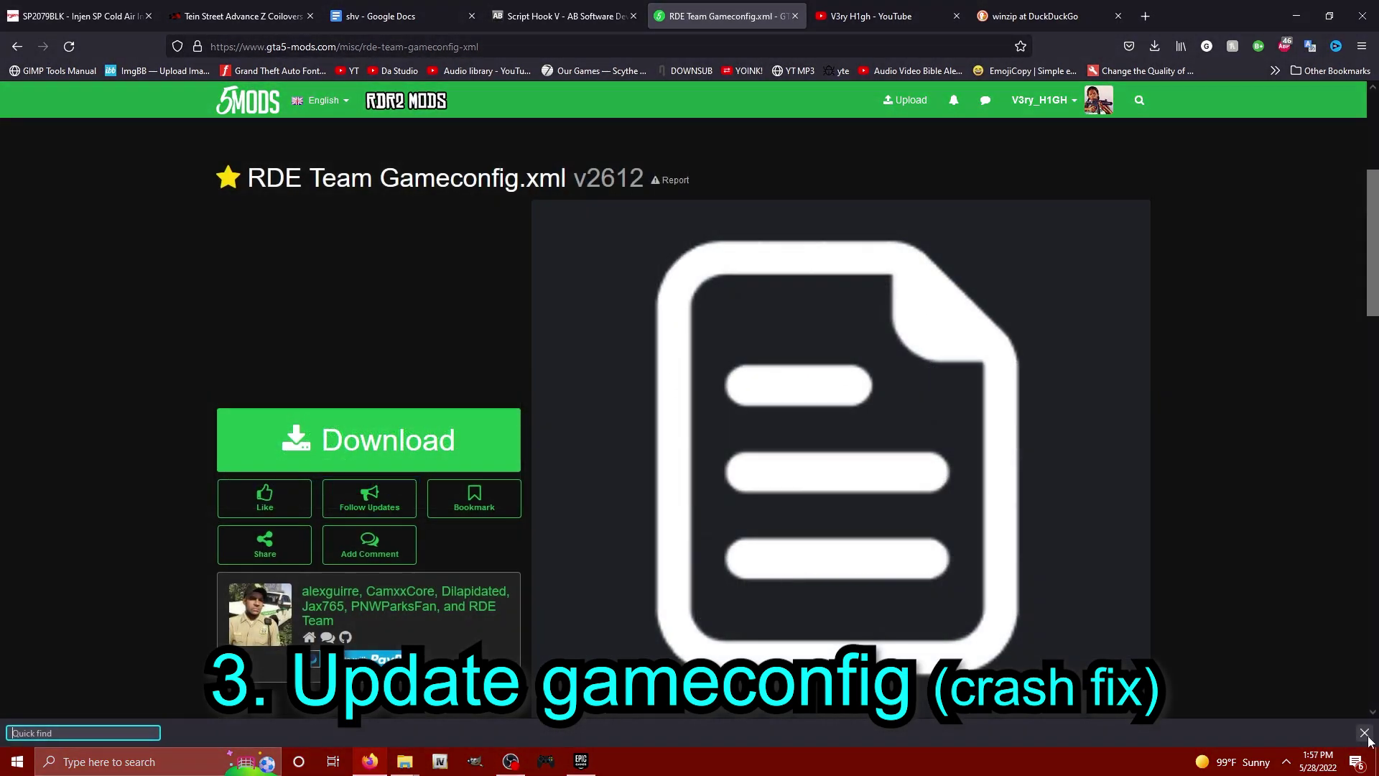
click(1363, 732)
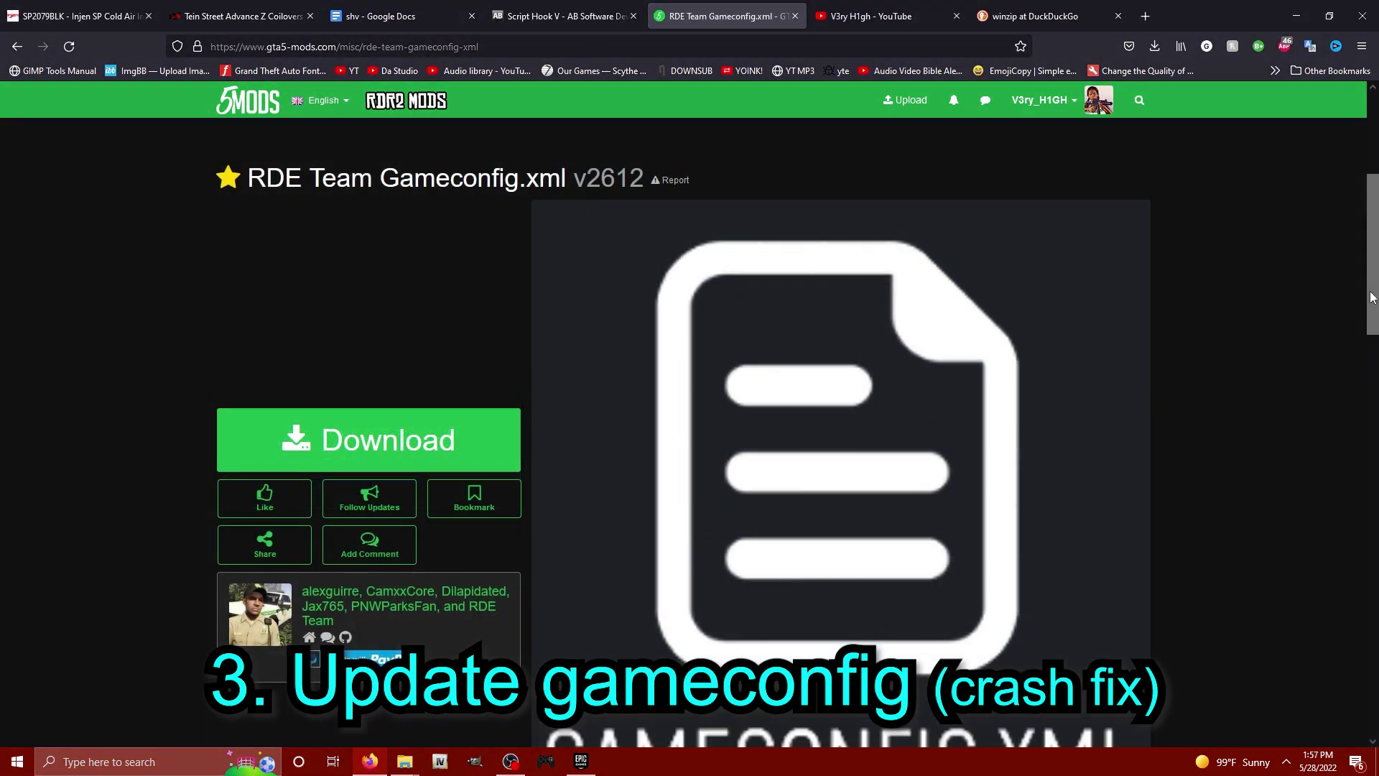
drag(1373, 293, 1376, 316)
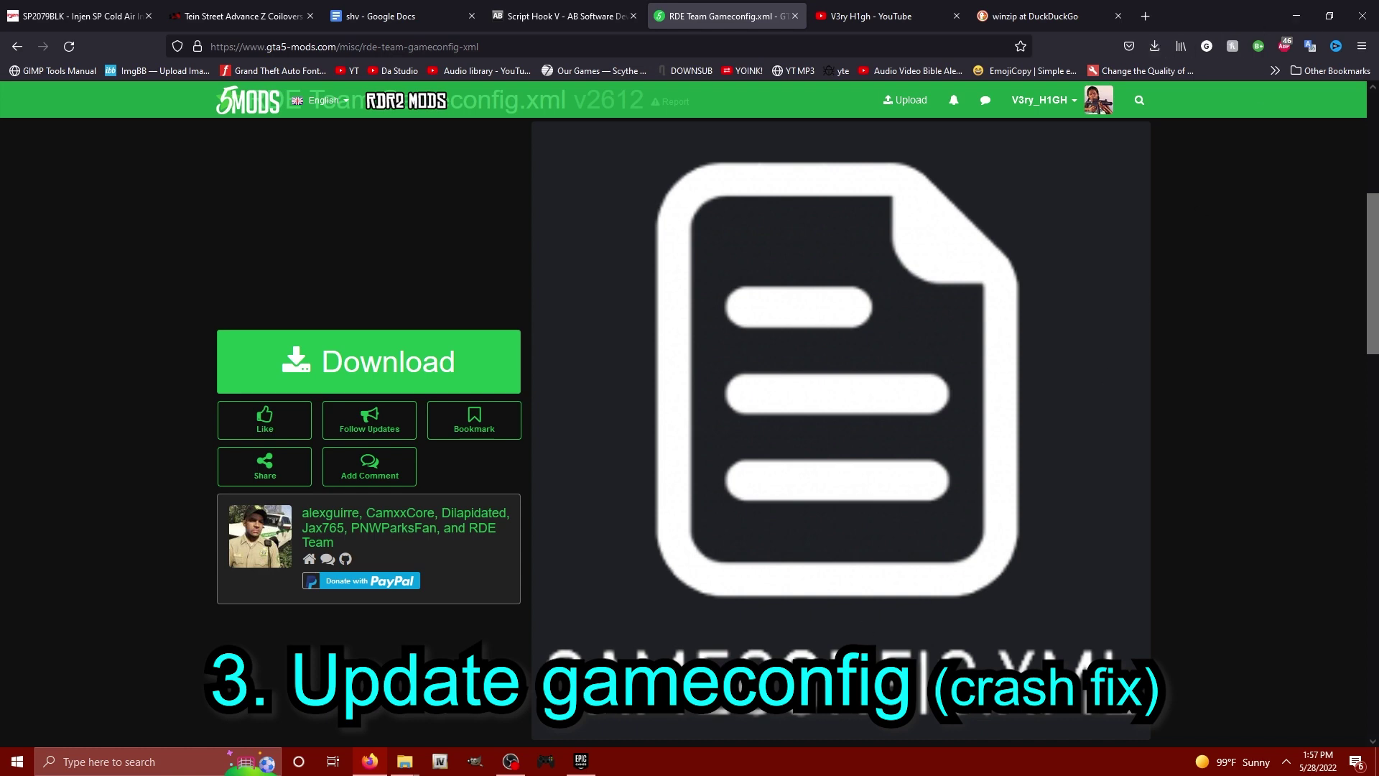
click(1298, 8)
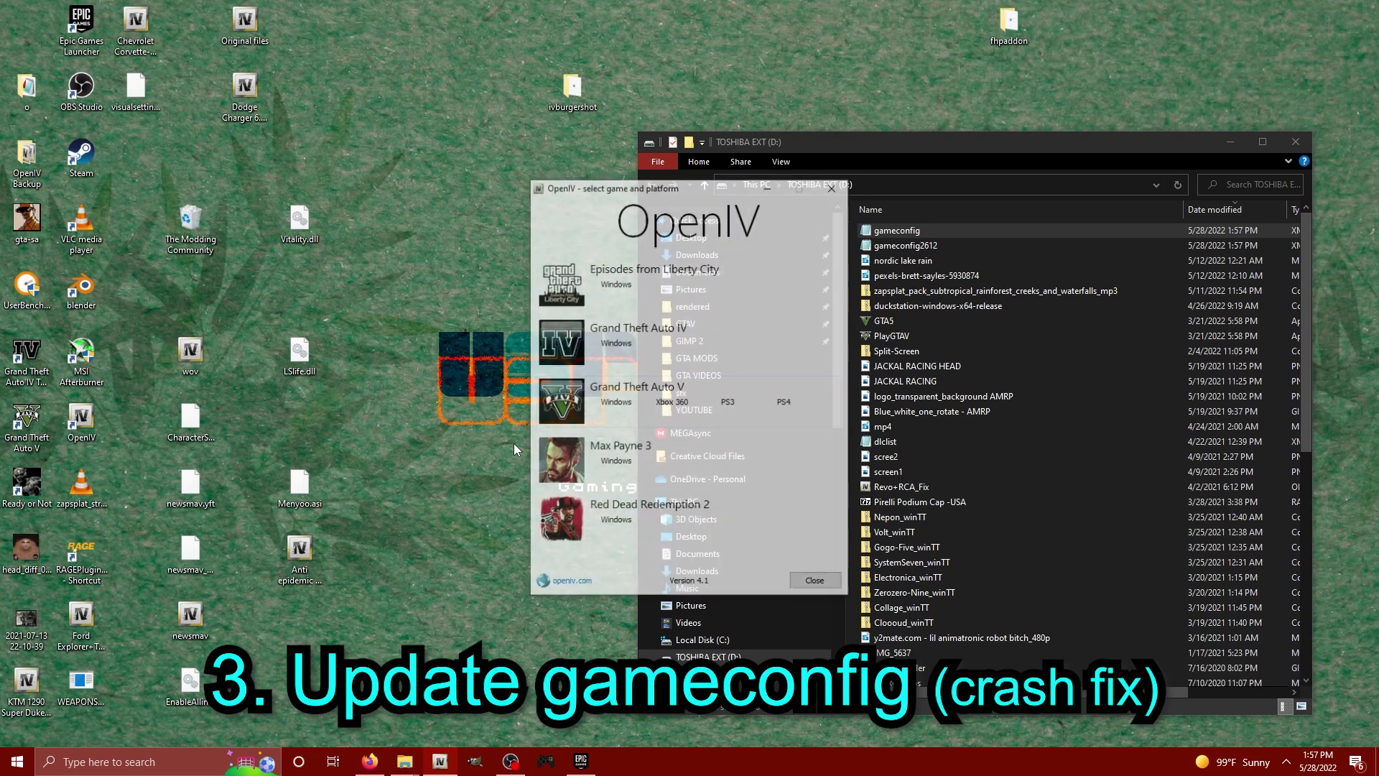
- Open GTA V for Windows in OpenIV and switch to Edit mode
click(615, 403)
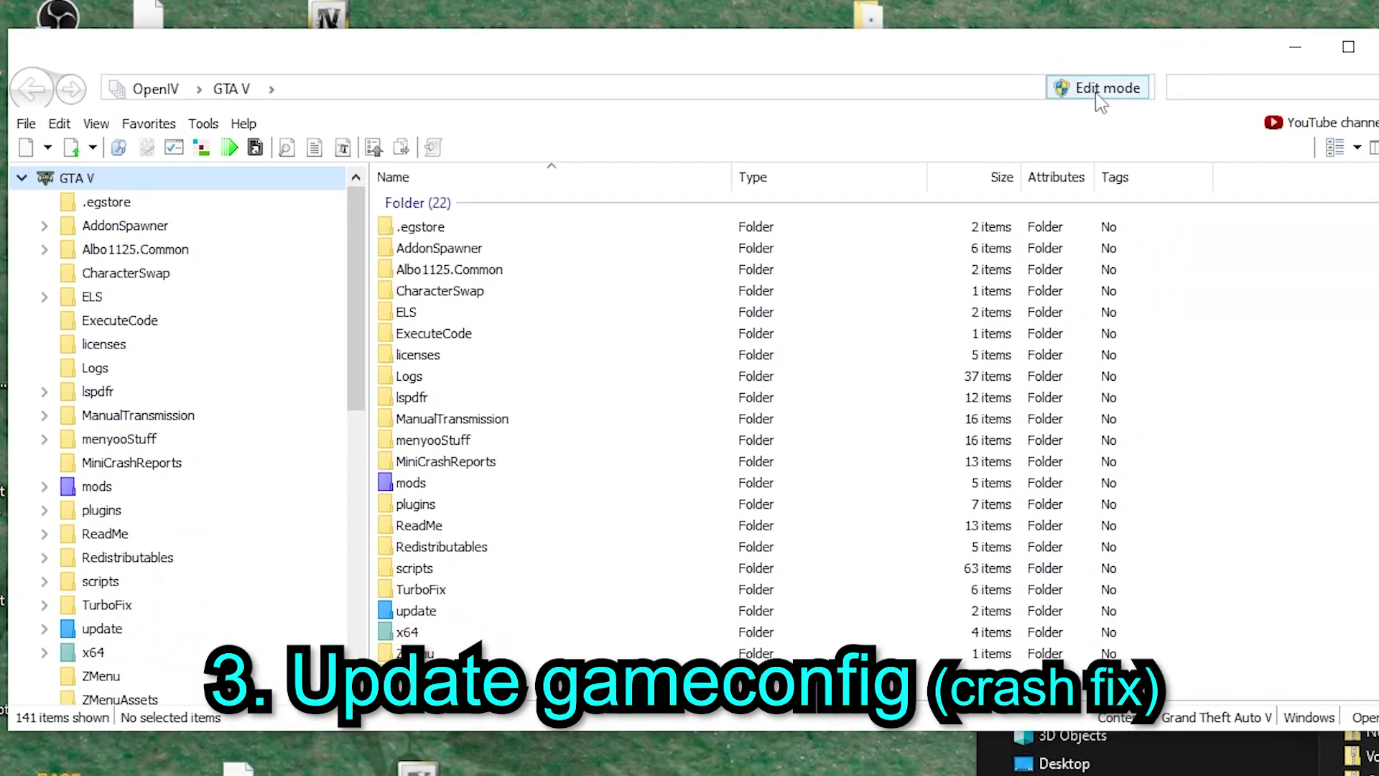
click(1097, 95)
click(1142, 586)
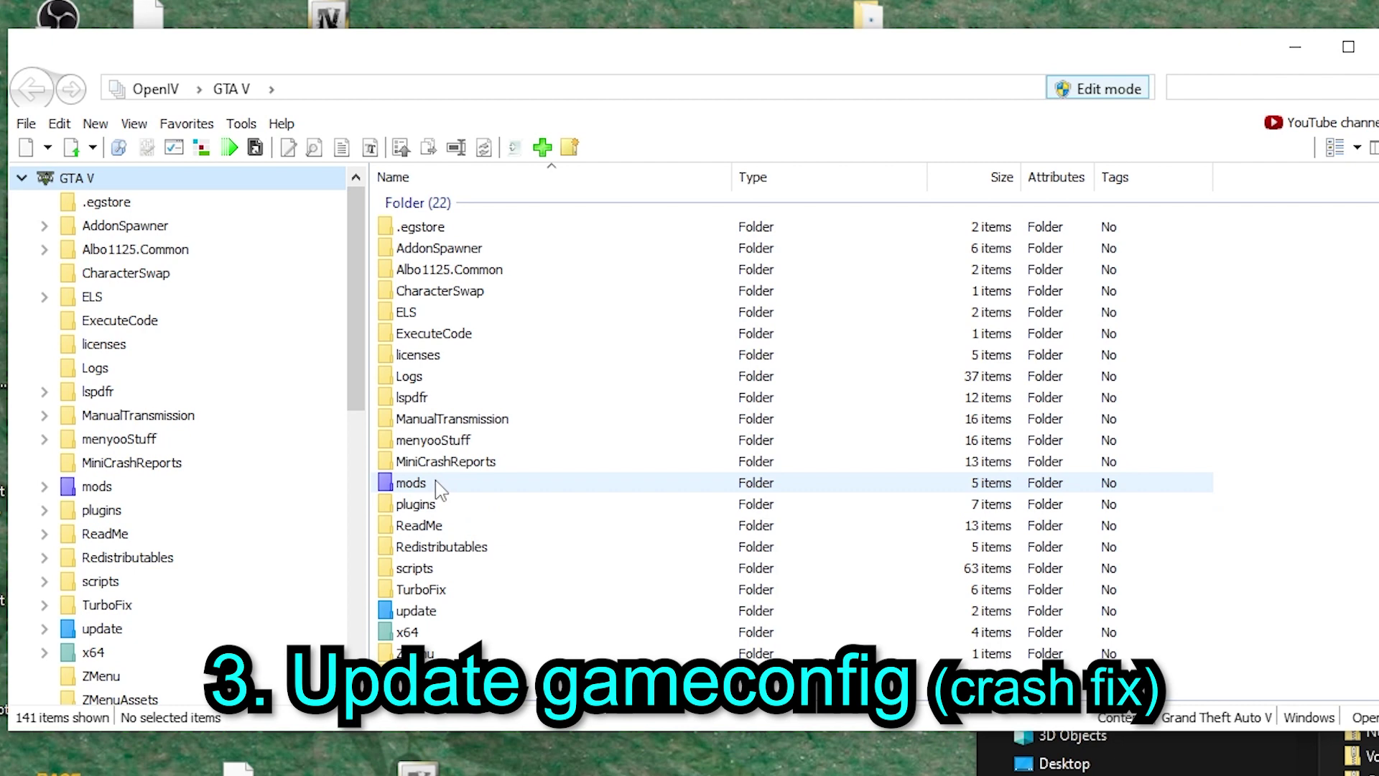
- Browse to mods\update\update.rpf\common\data and jump to gameconfig.xml
click(461, 491)
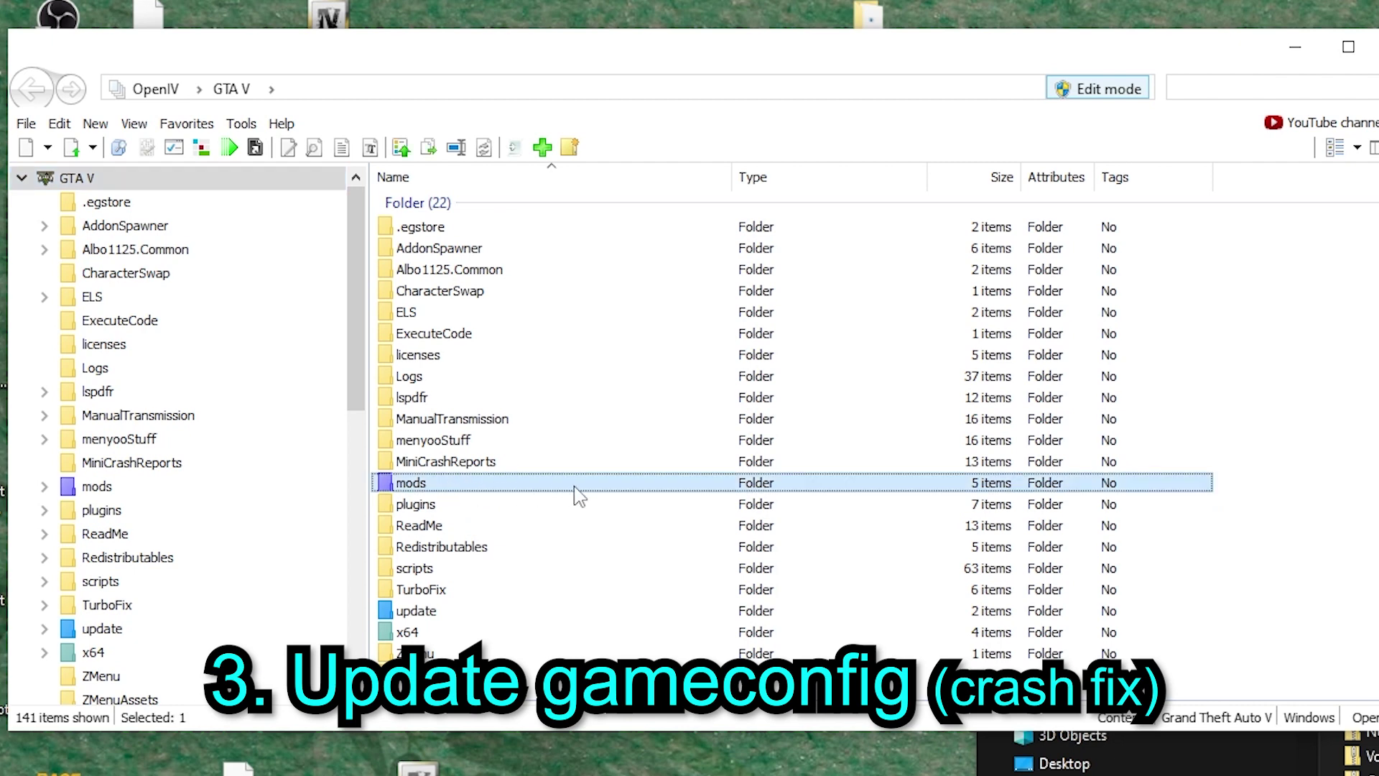
double_click(553, 481)
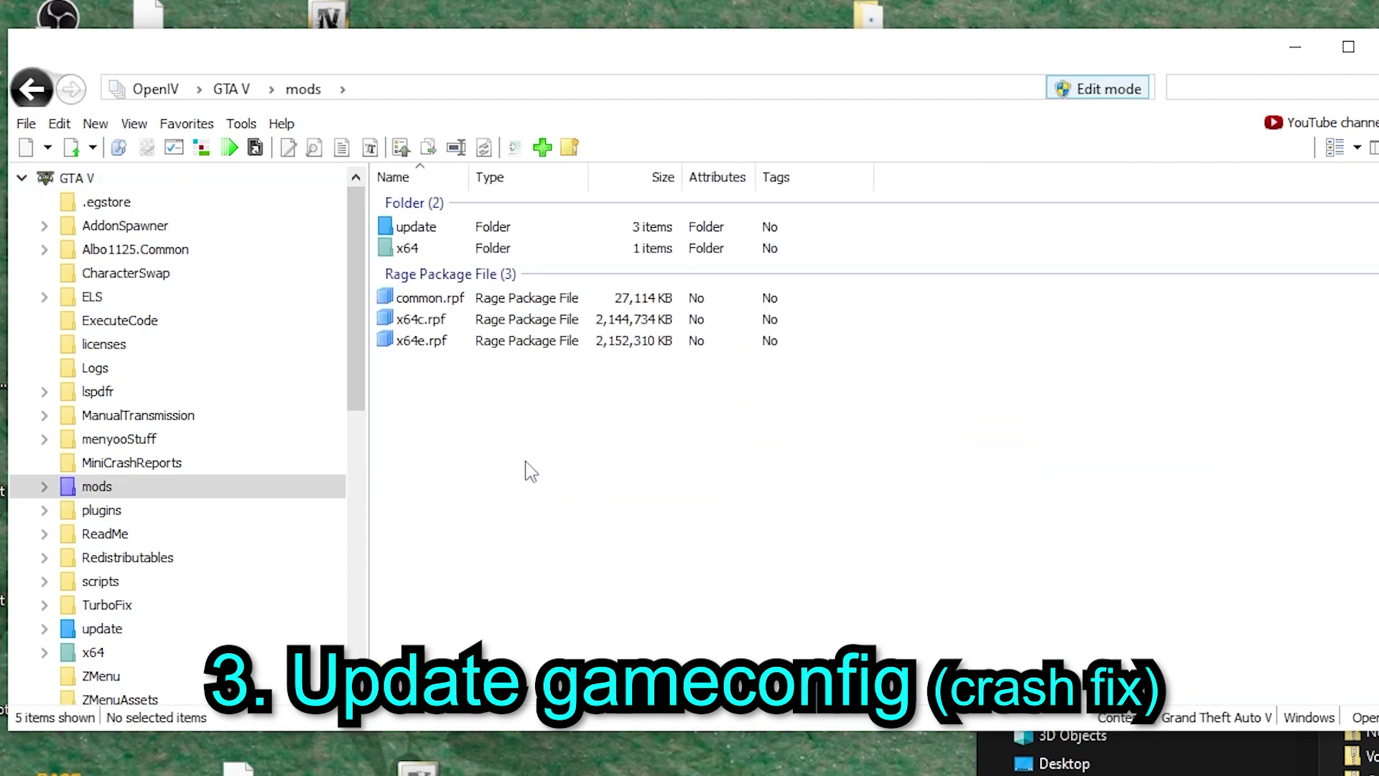
double_click(438, 228)
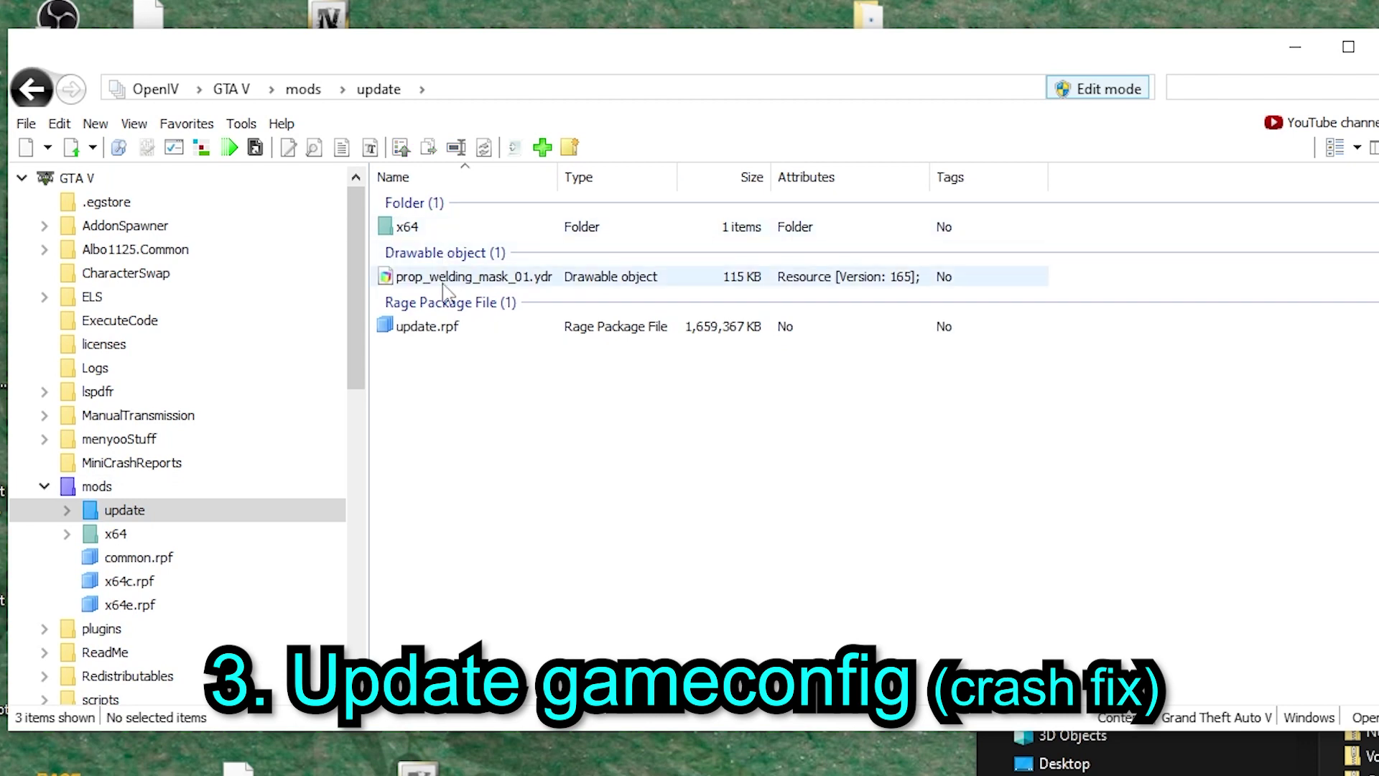
double_click(438, 338)
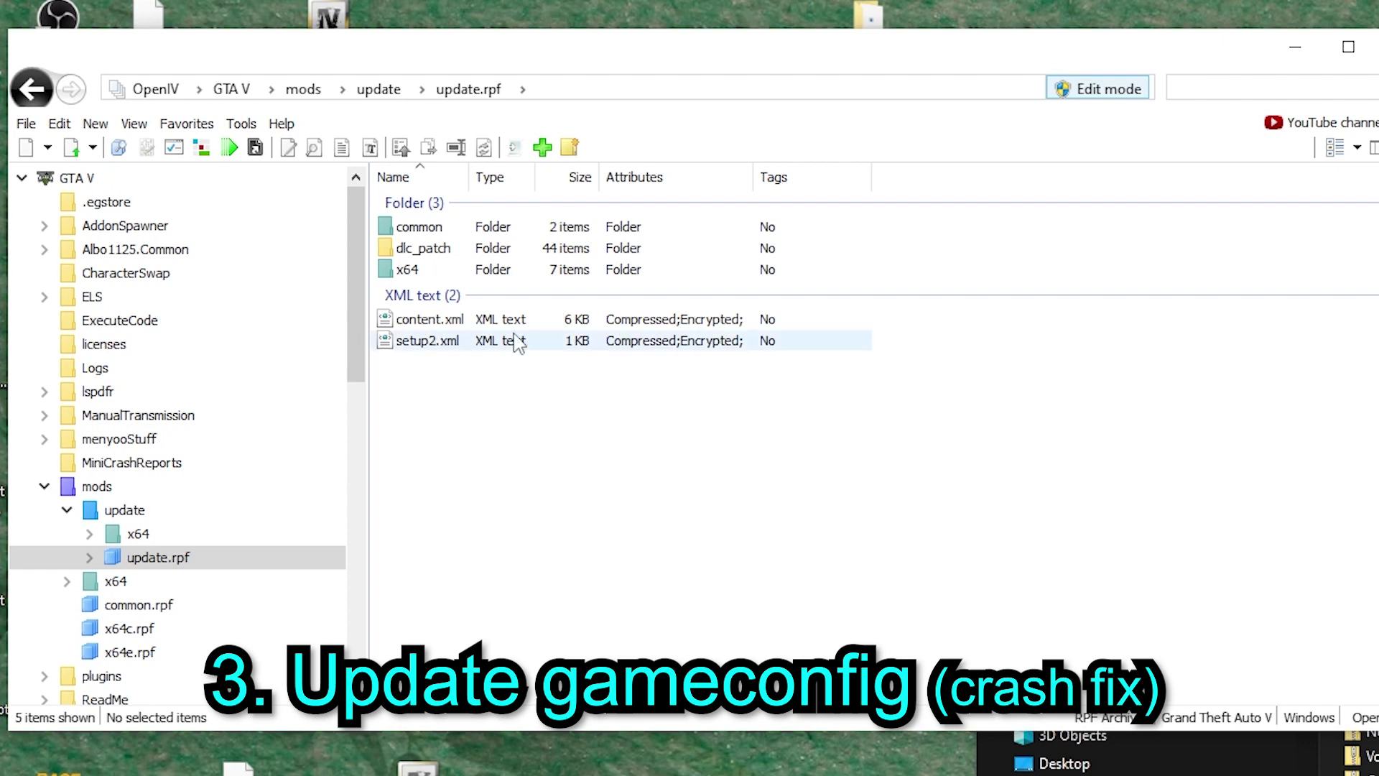
double_click(415, 230)
double_click(409, 227)
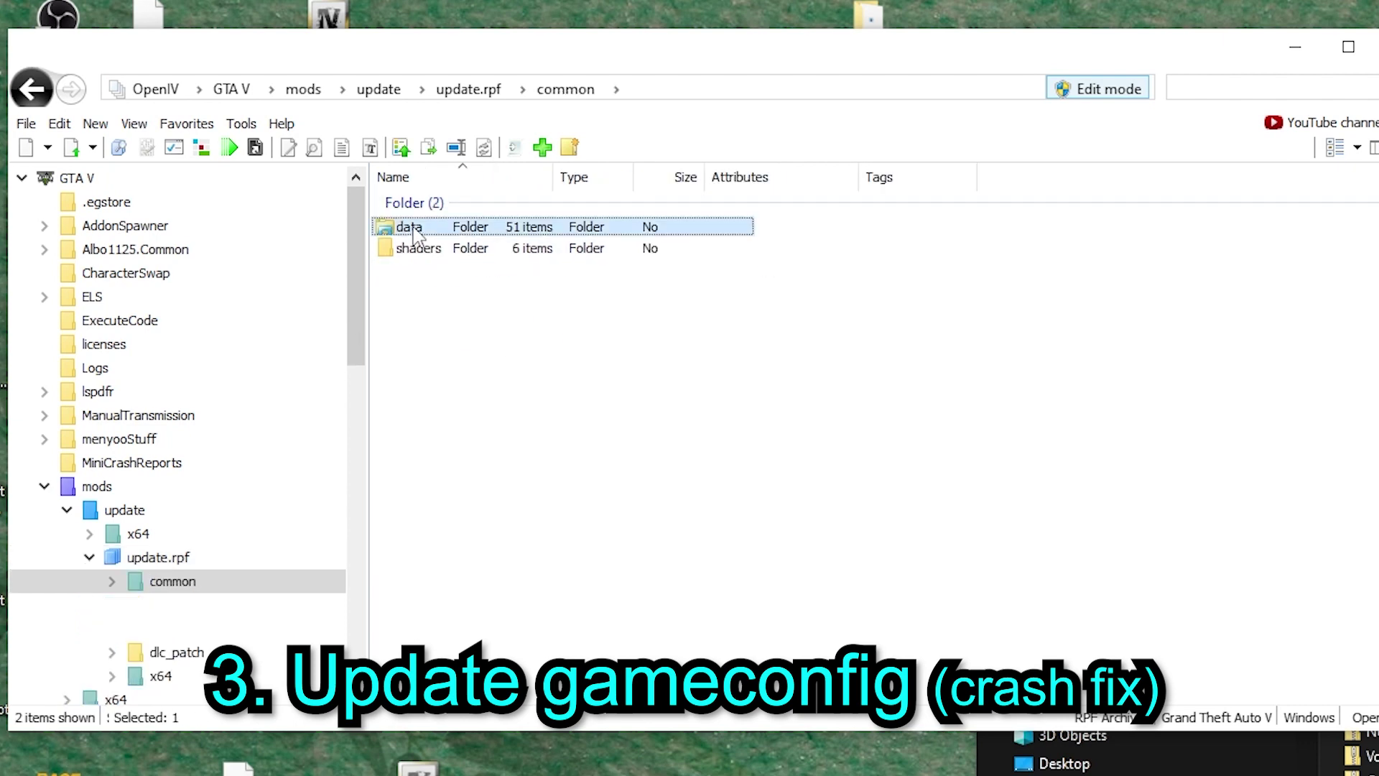
scroll(523, 490, down, 2)
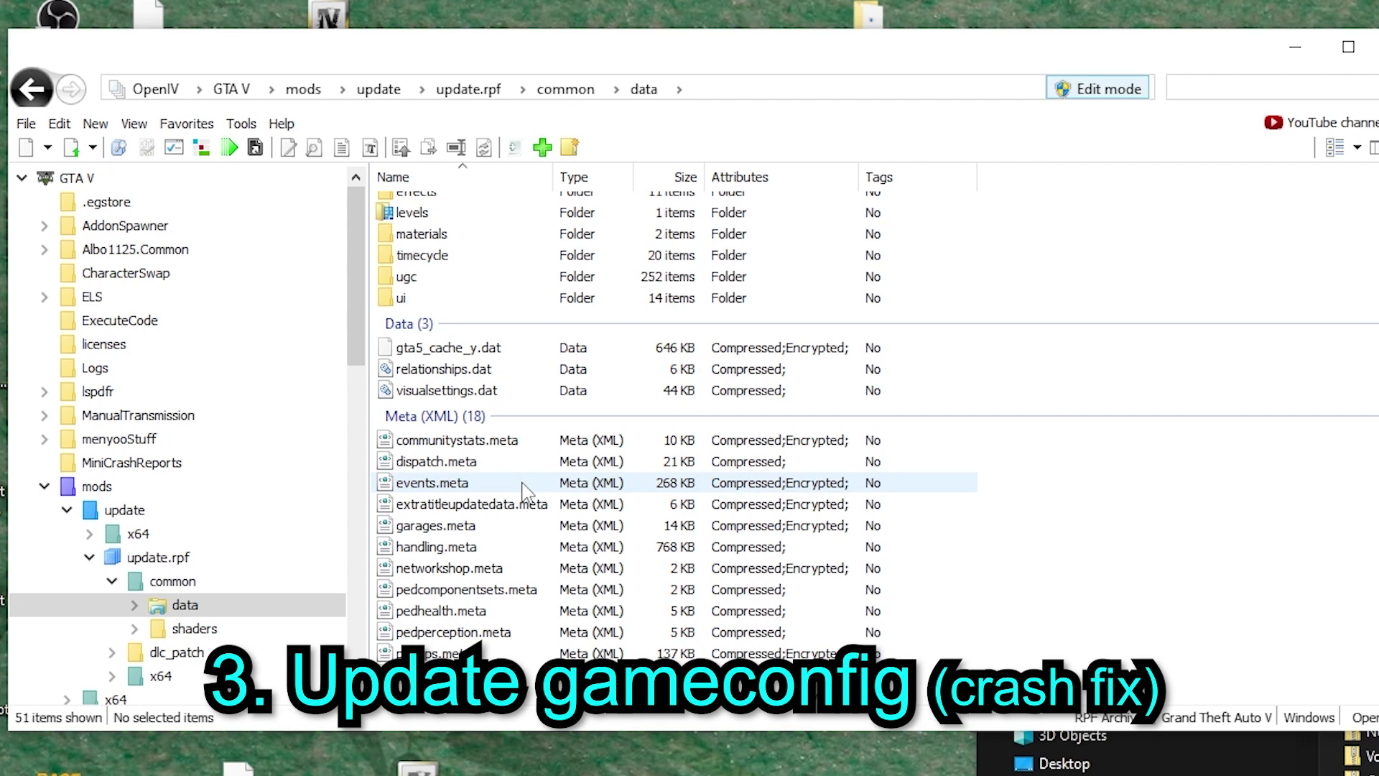
scroll(523, 490, down, 4)
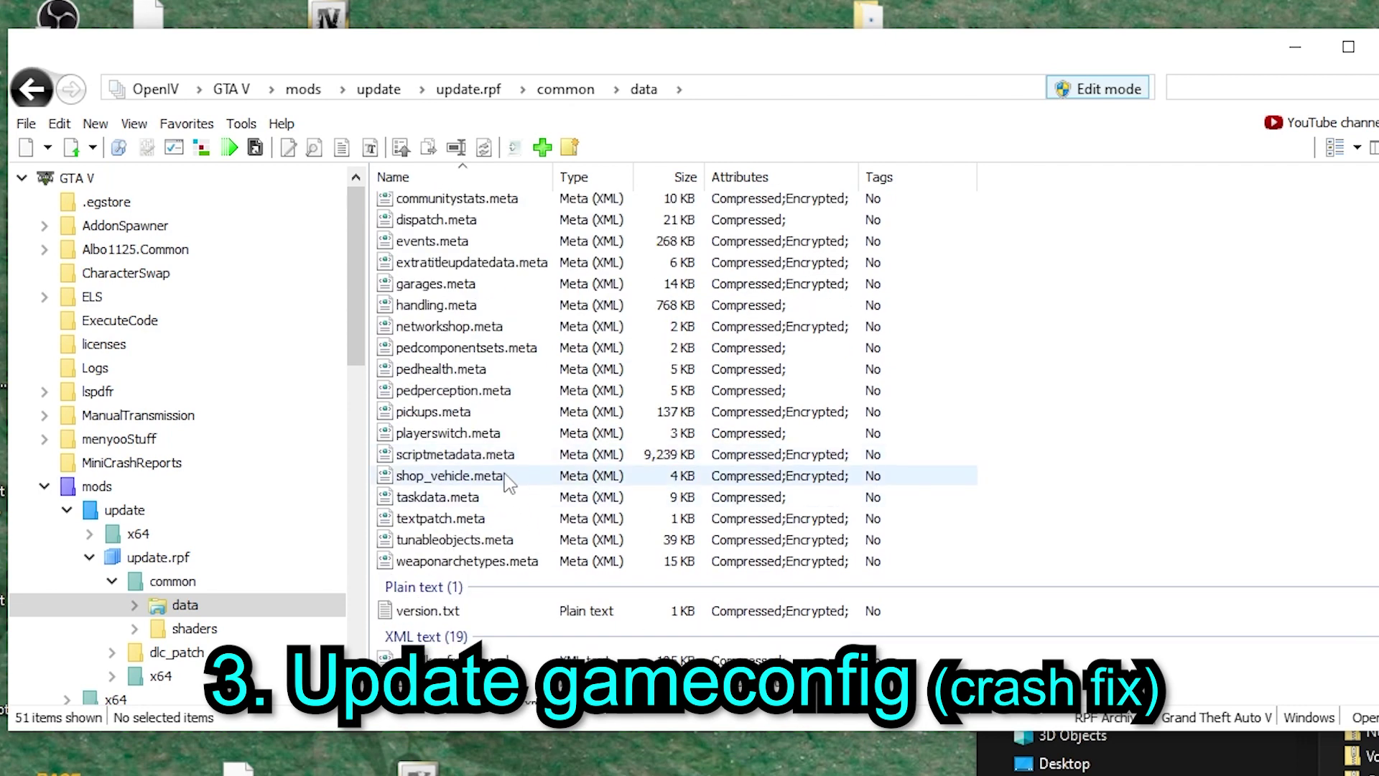
click(507, 482)
key(g)
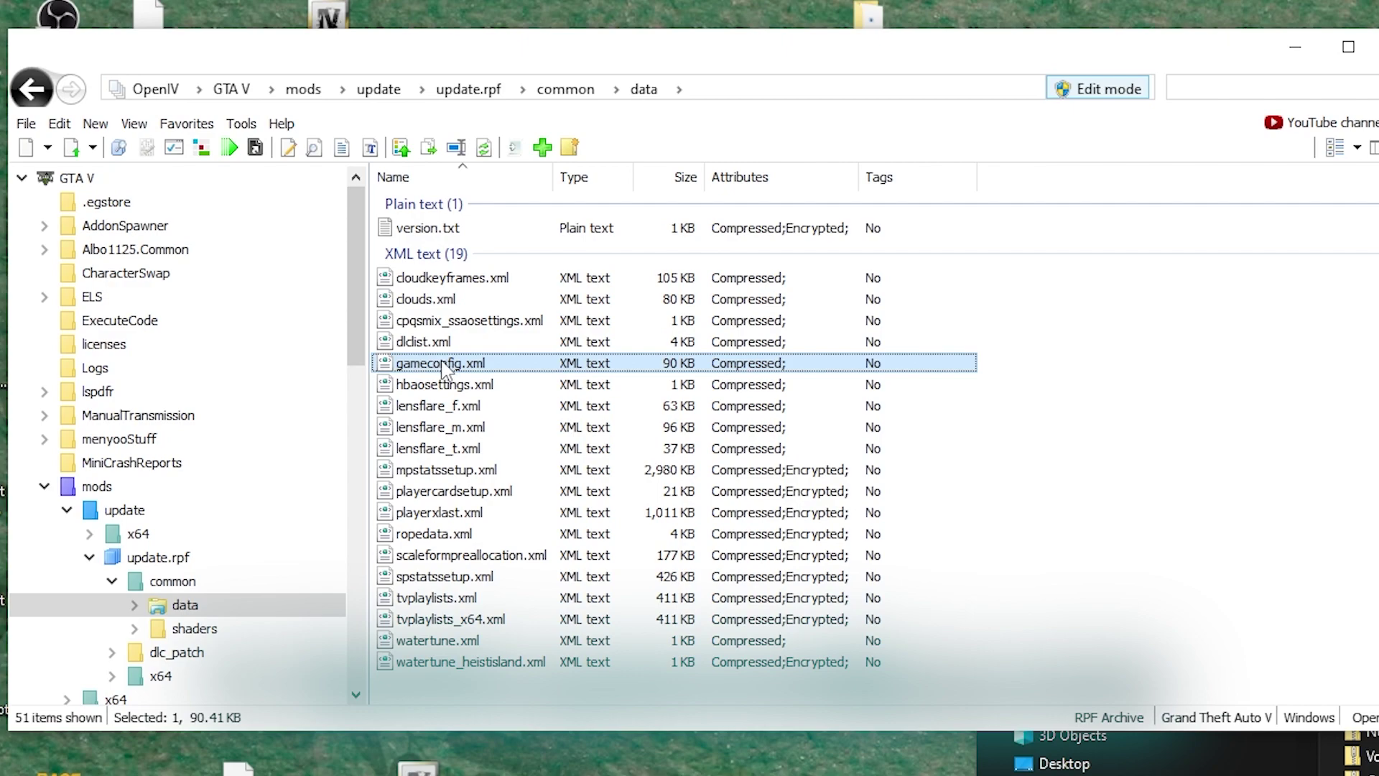
- Drag the new gameconfig file from TOSHIBA EXT (D:) onto OpenIV's data folder
key(alt+Tab)
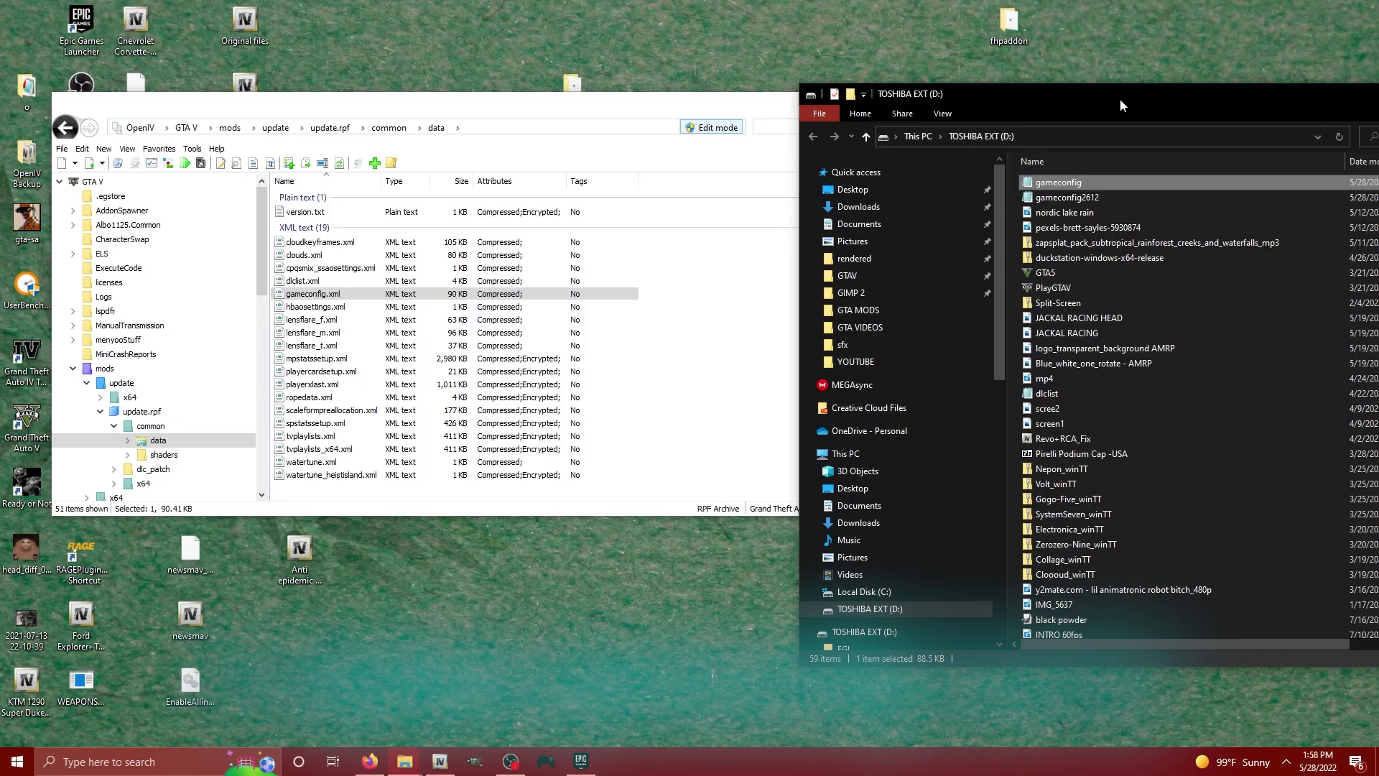
drag(1120, 100, 1124, 99)
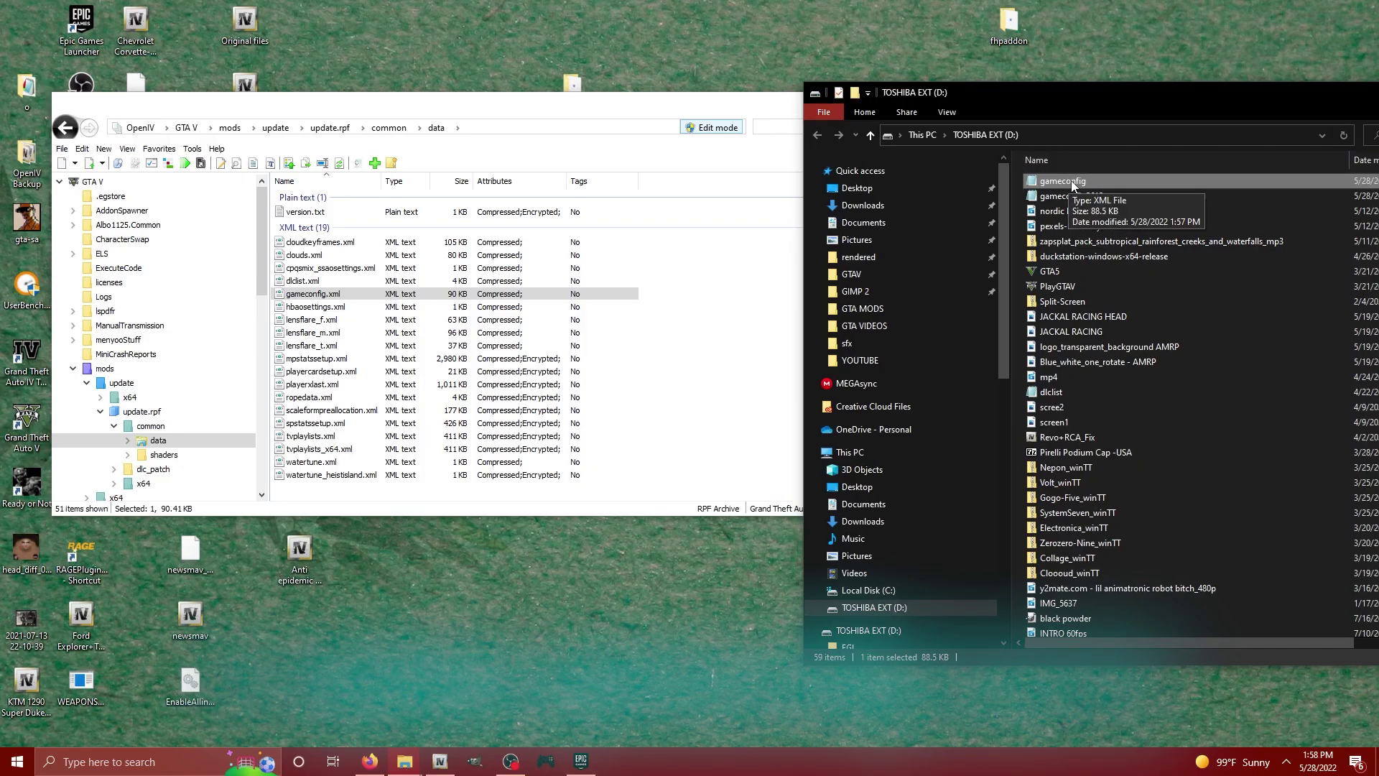
drag(1074, 182, 386, 364)
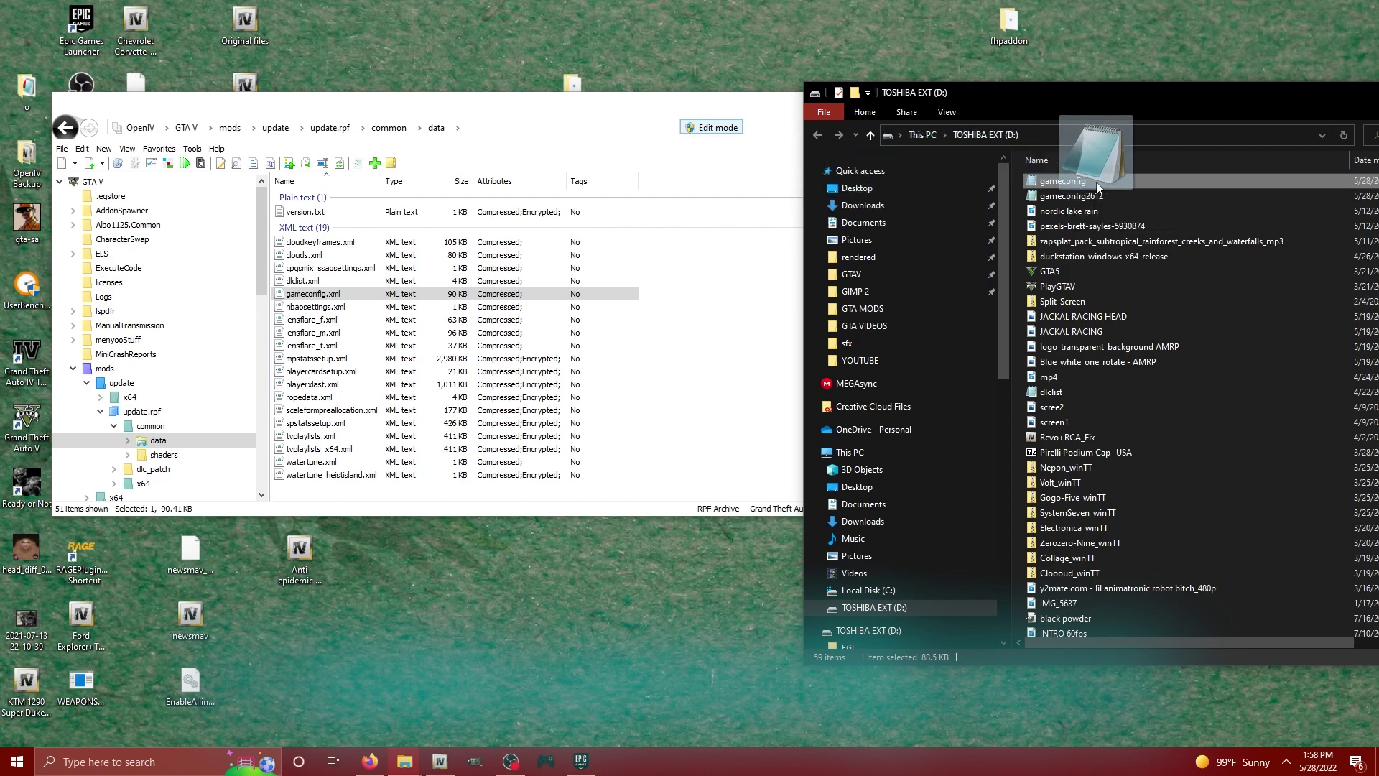
- Choose Replace on gameconfig.xml, cancel the file dialog, and close OpenIV
click(714, 133)
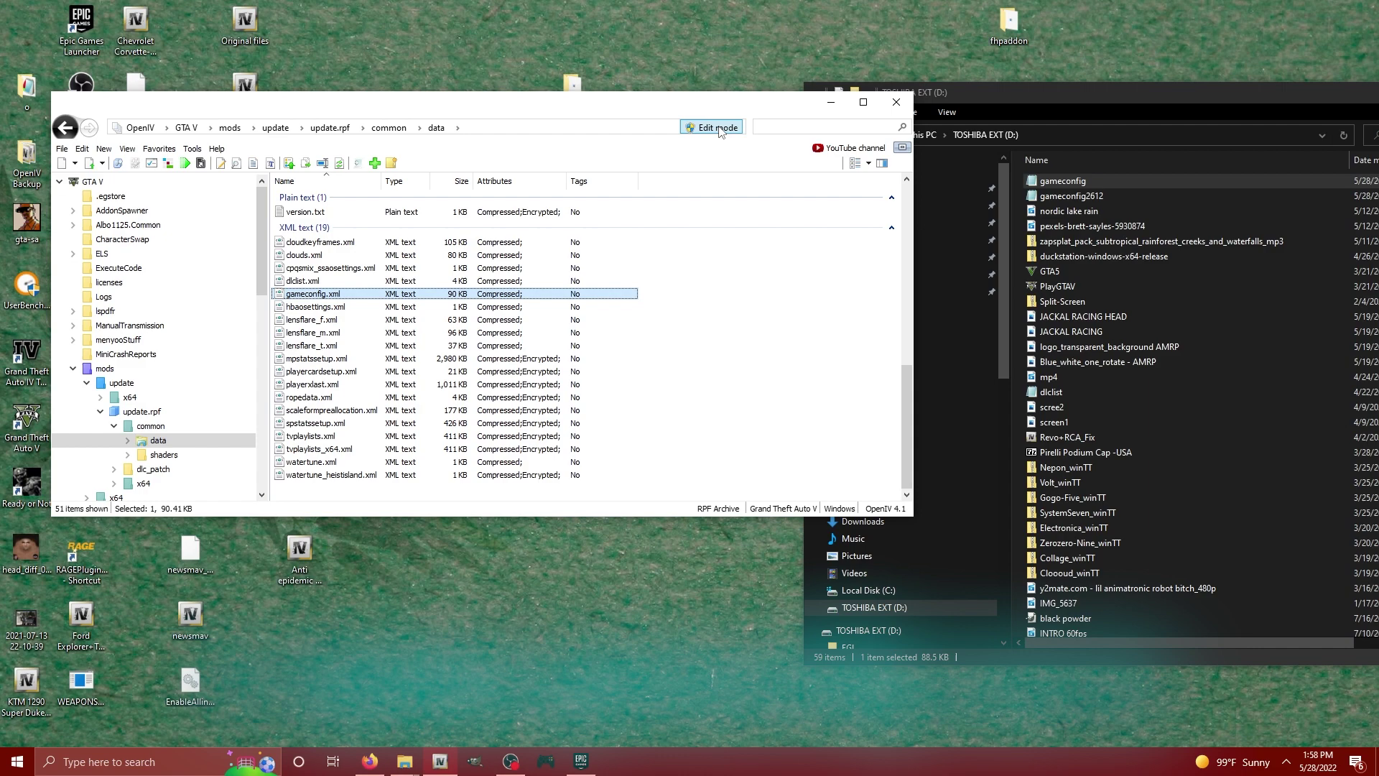
right_click(321, 294)
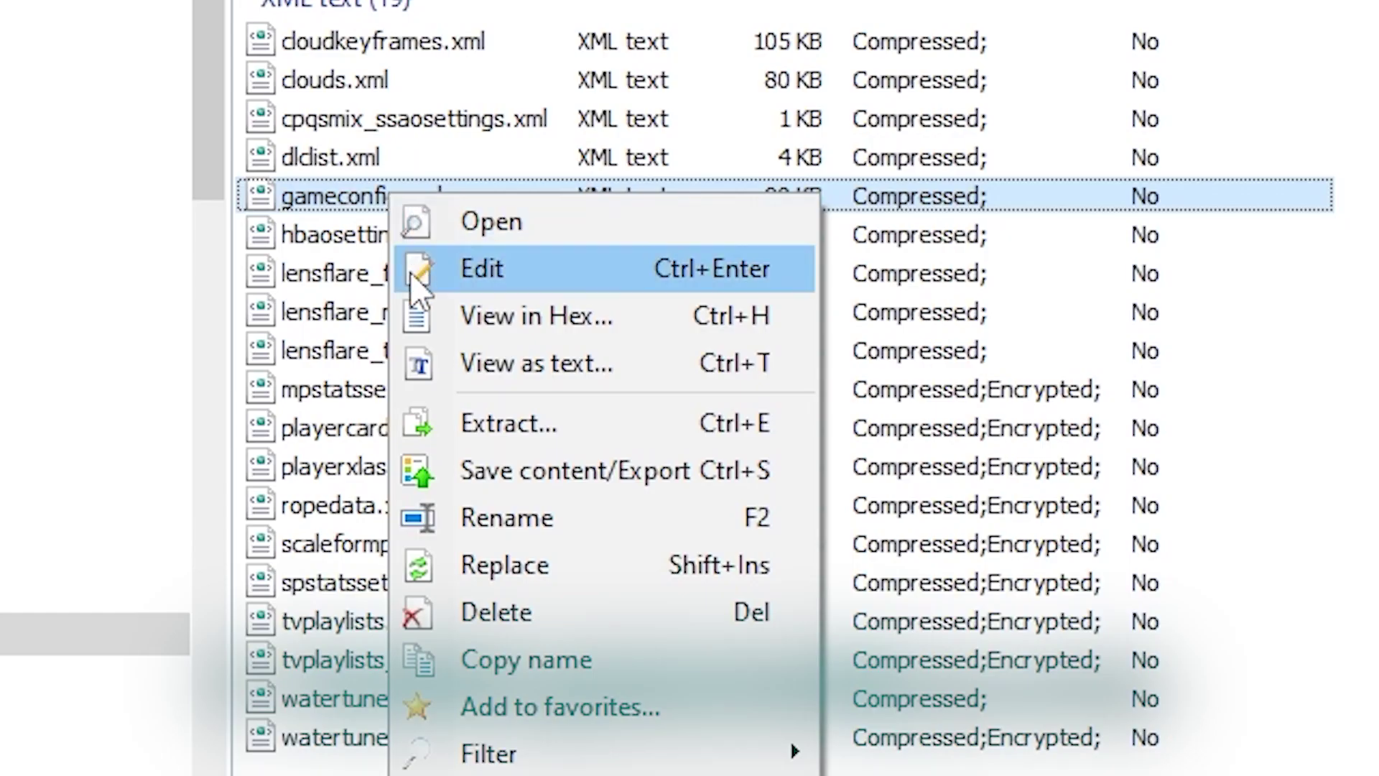
click(495, 564)
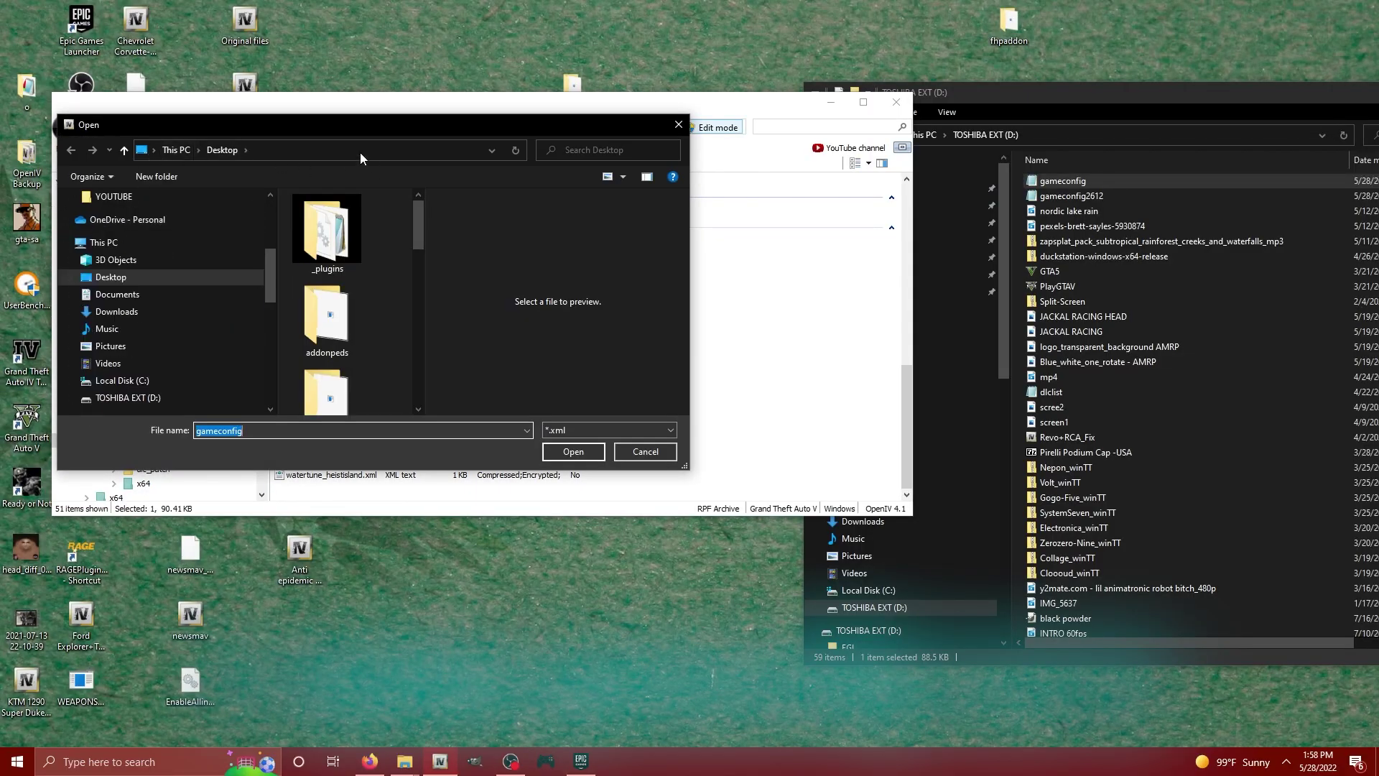
click(677, 125)
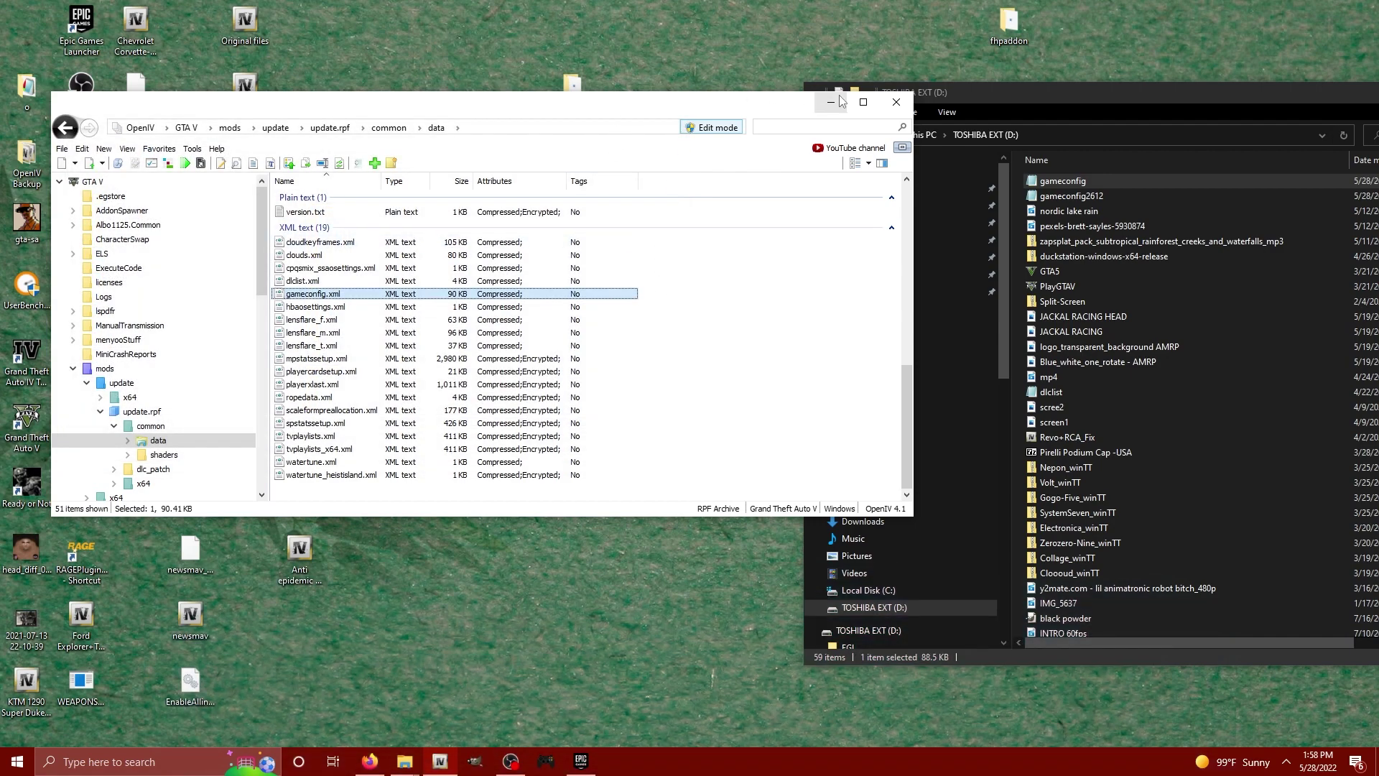
click(902, 108)
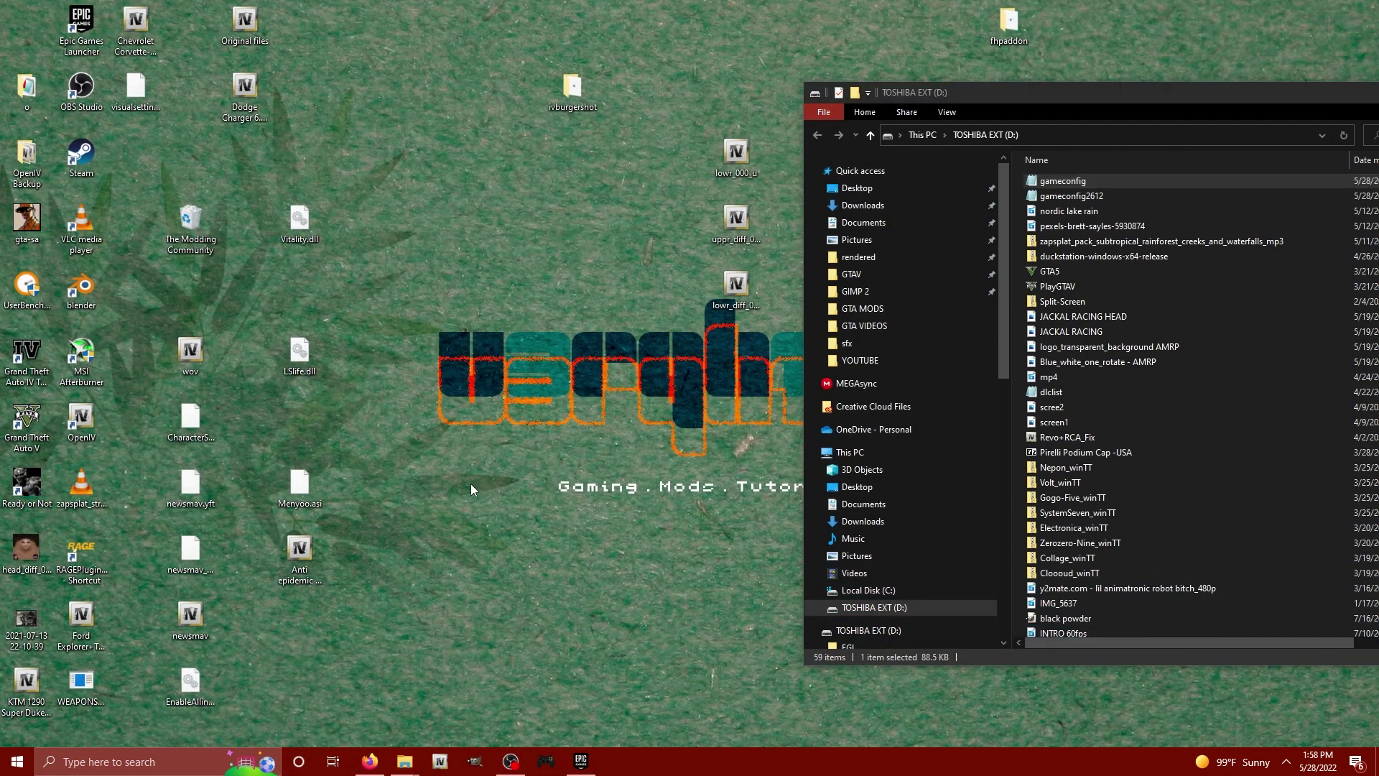
- Scroll the RDE Team Gameconfig.xml page down to the gameconfig.xml installation note
click(375, 766)
scroll(368, 420, down, 5)
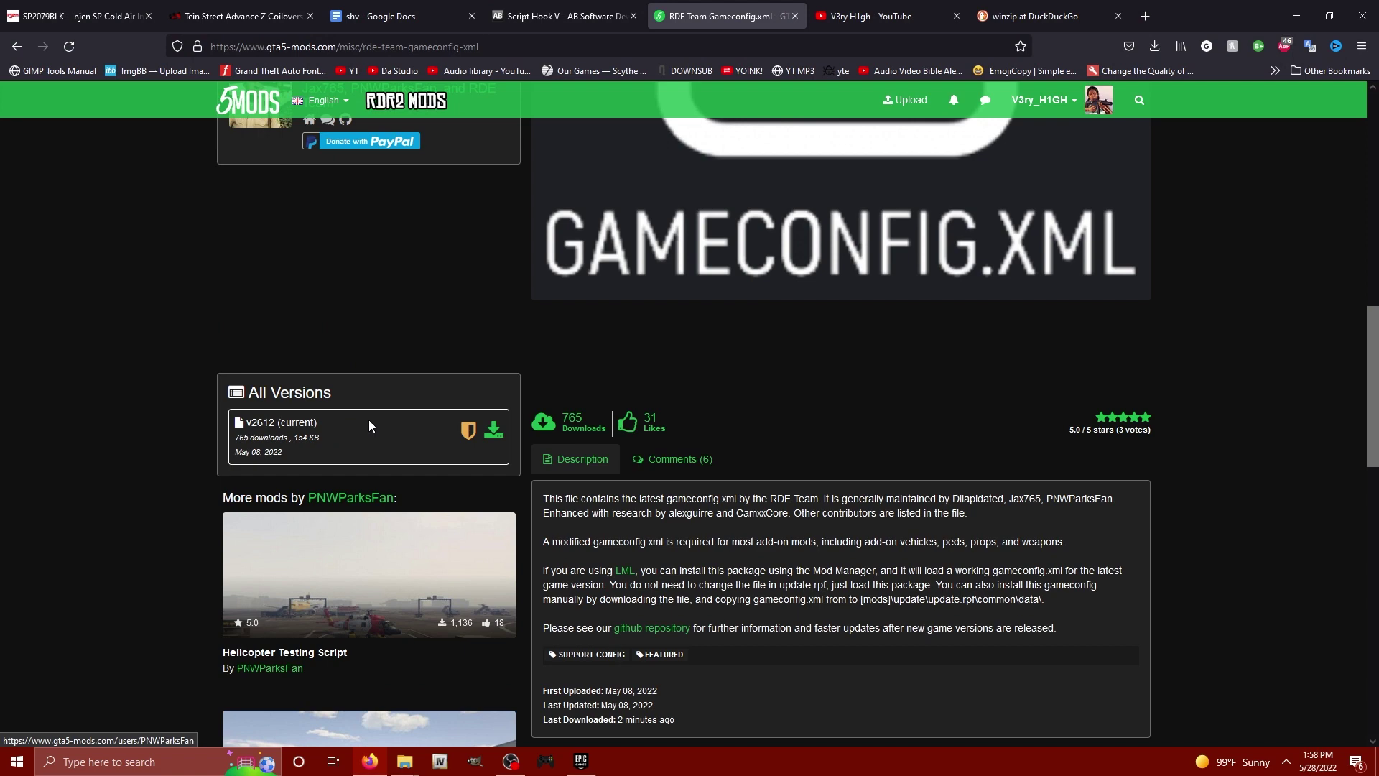
scroll(1327, 438, down, 3)
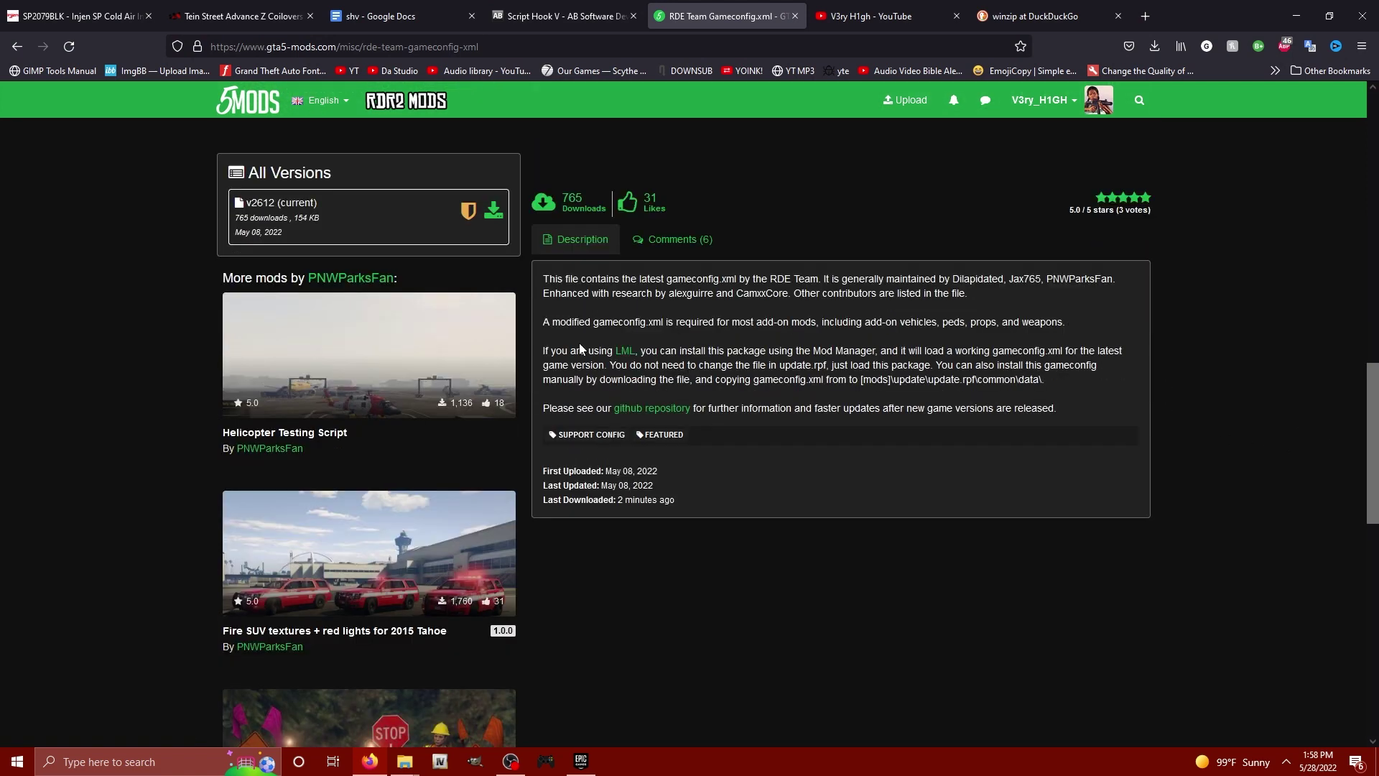
drag(630, 325, 709, 324)
click(701, 345)
- Scroll back to the top and switch to the Script Hook V page
scroll(1347, 308, up, 6)
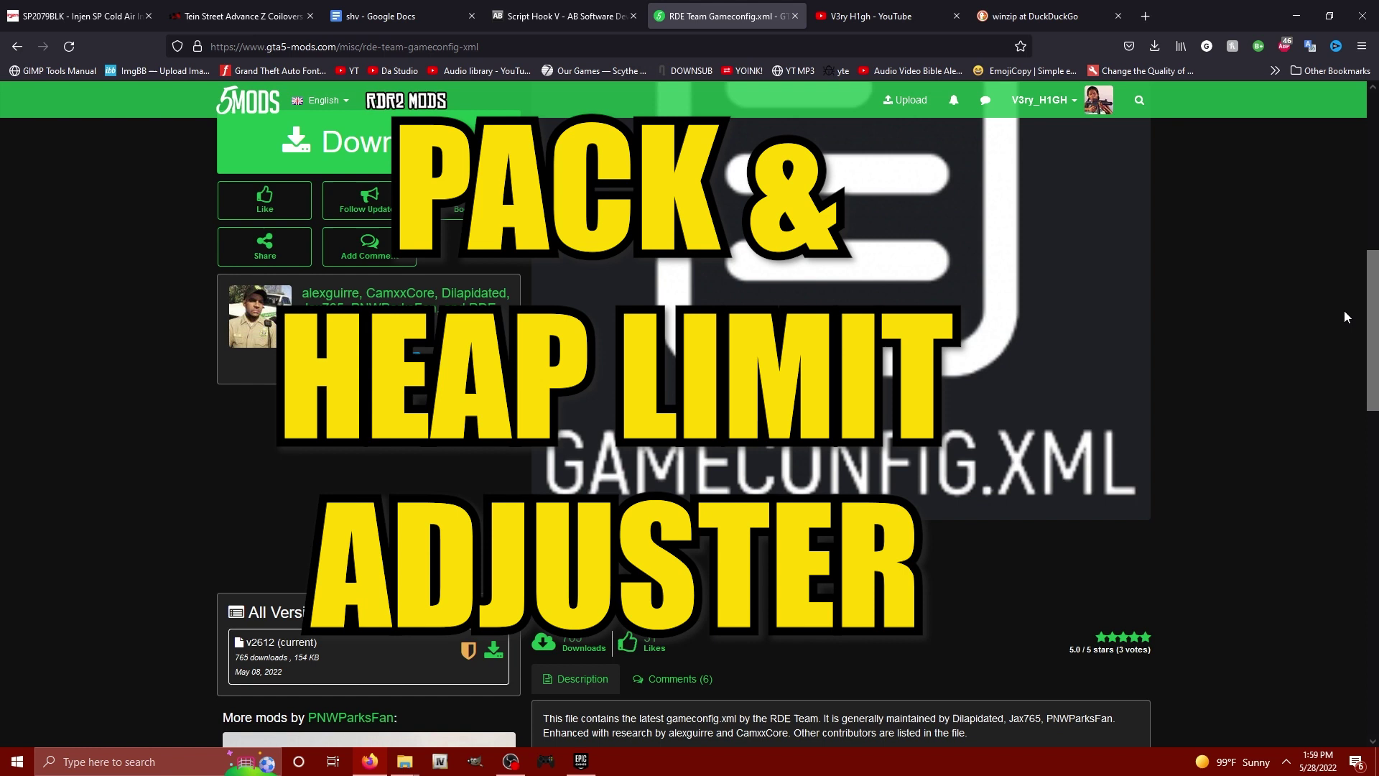
scroll(1329, 316, up, 3)
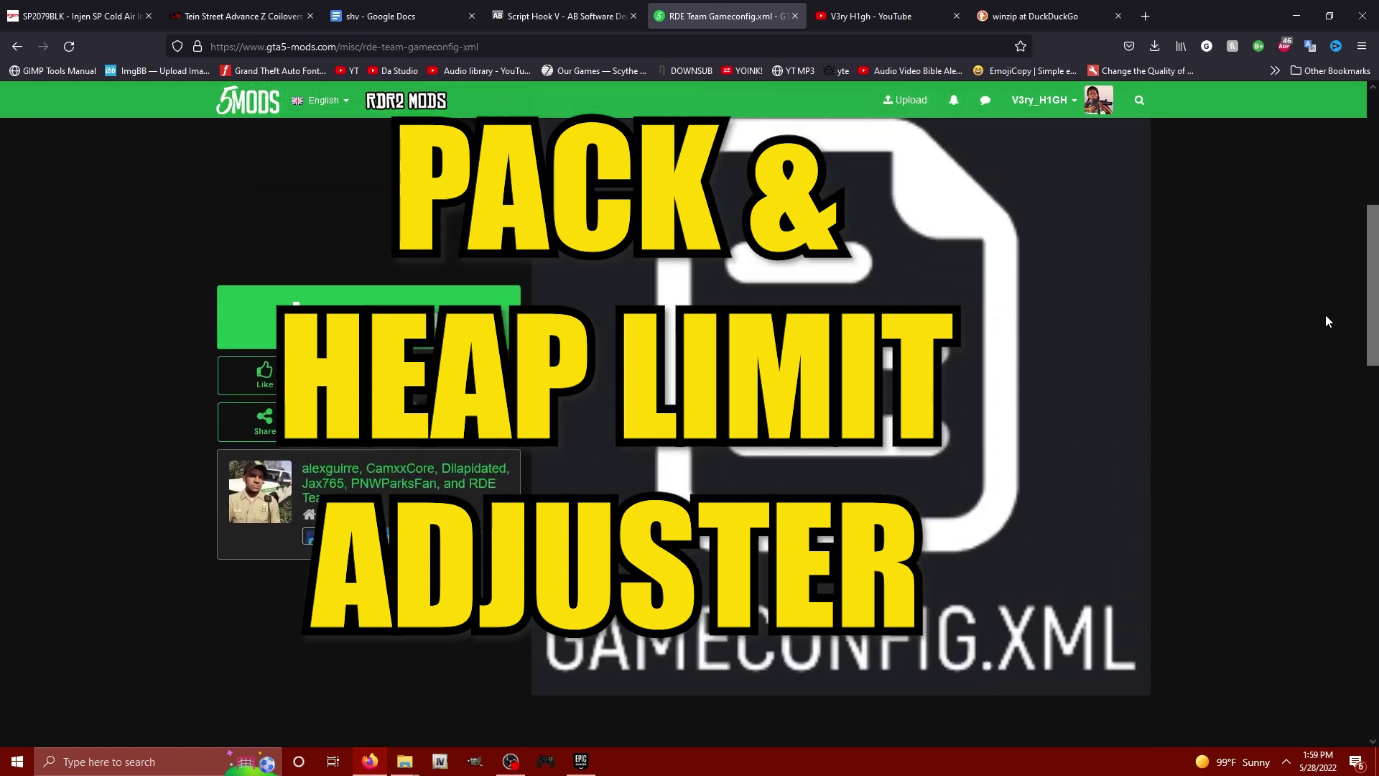
scroll(1318, 287, up, 1)
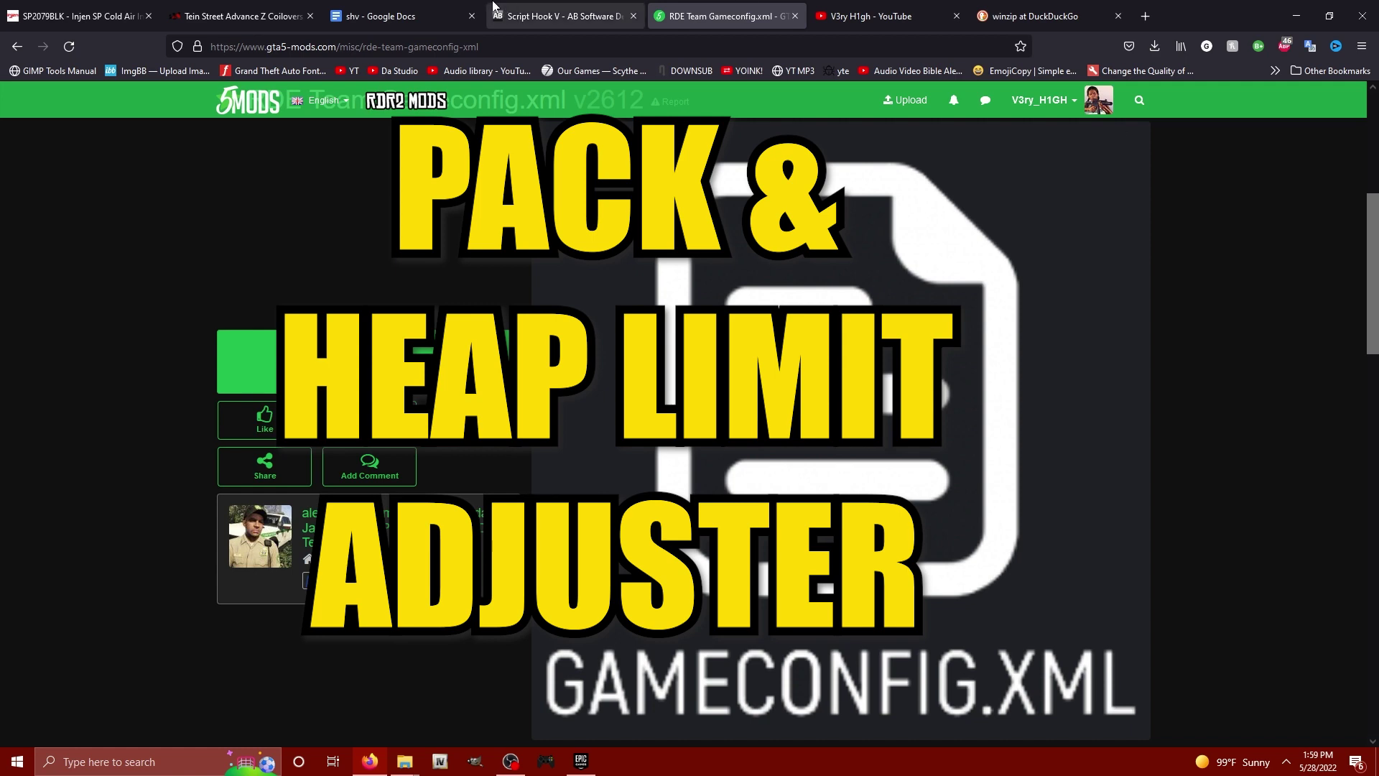
click(560, 16)
- Accept the Script Hook V cookie notice, minimize Firefox, and close the TOSHIBA EXT (D:) window
scroll(1077, 374, up, 1)
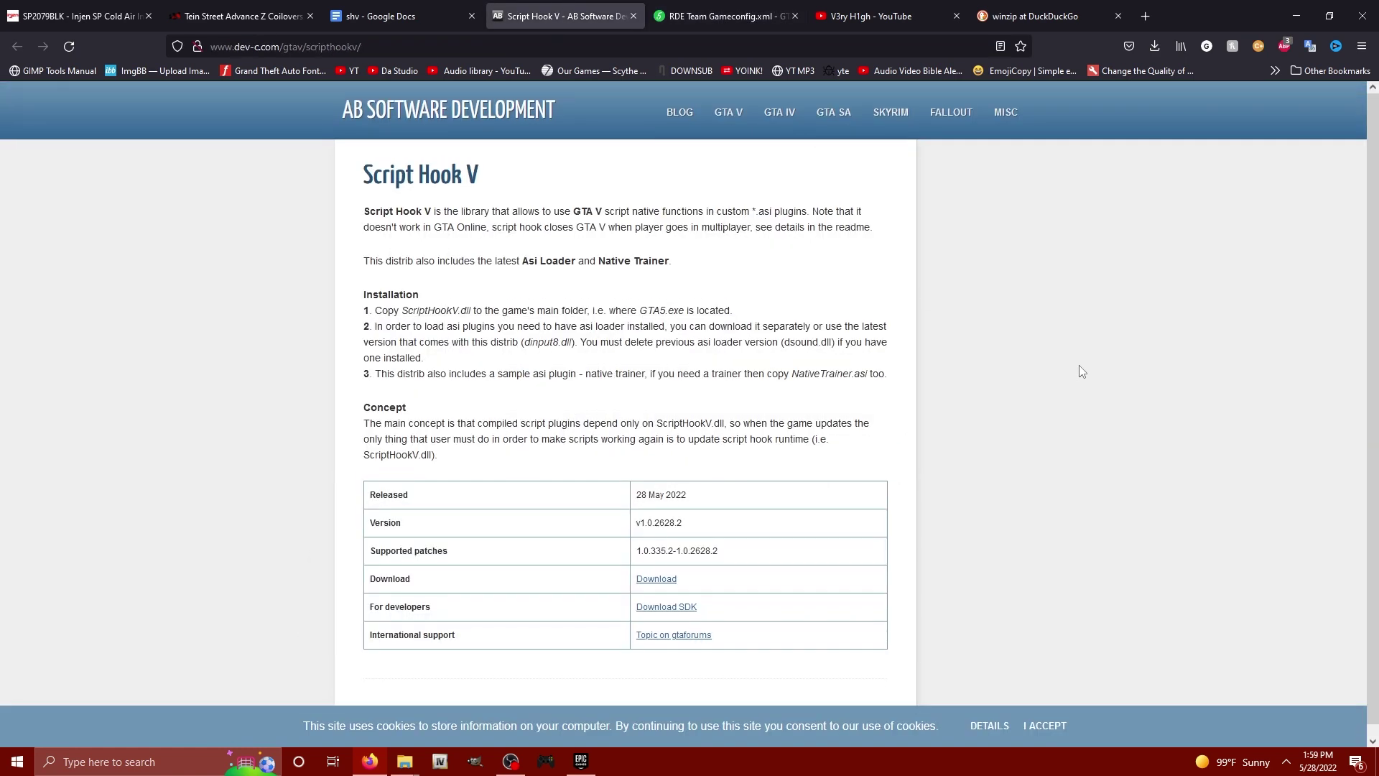
click(1044, 725)
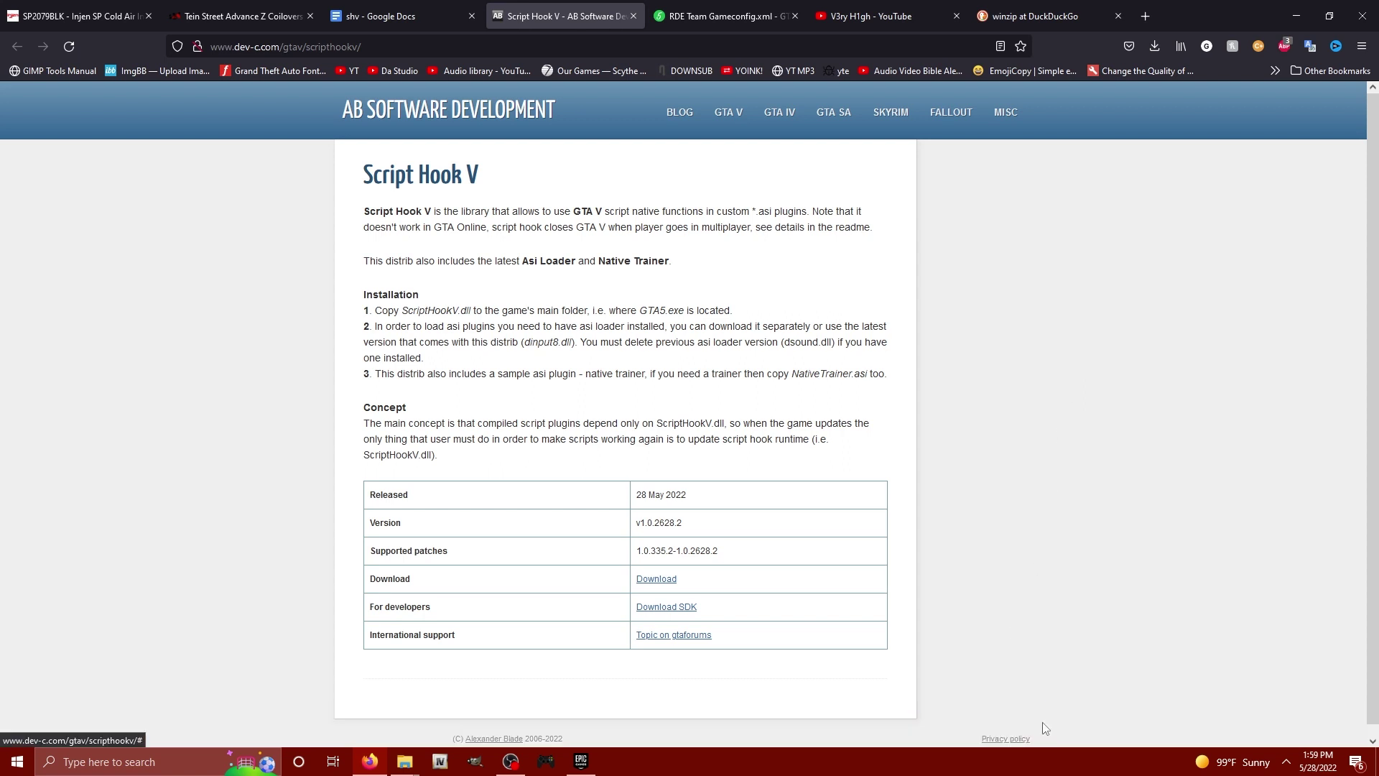
scroll(1099, 442, down, 1)
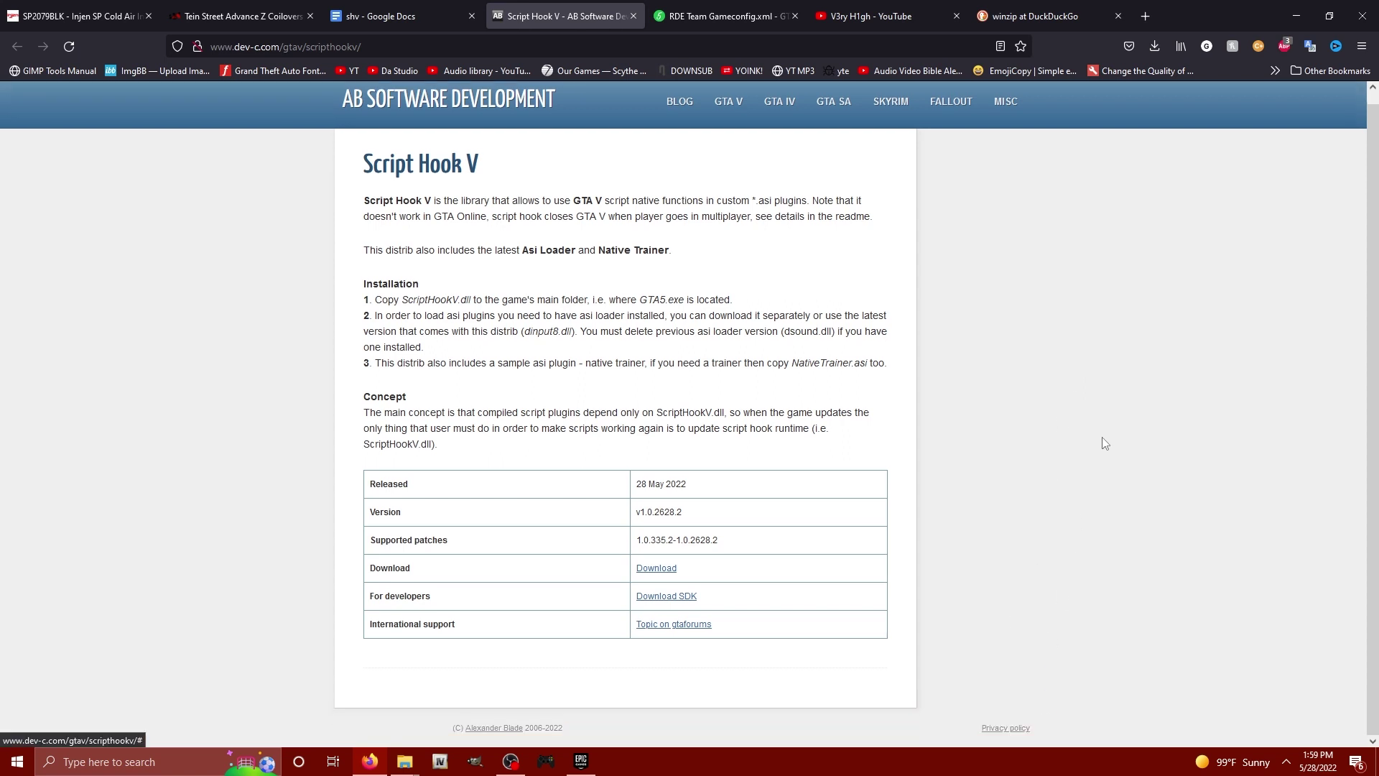
scroll(1106, 443, up, 1)
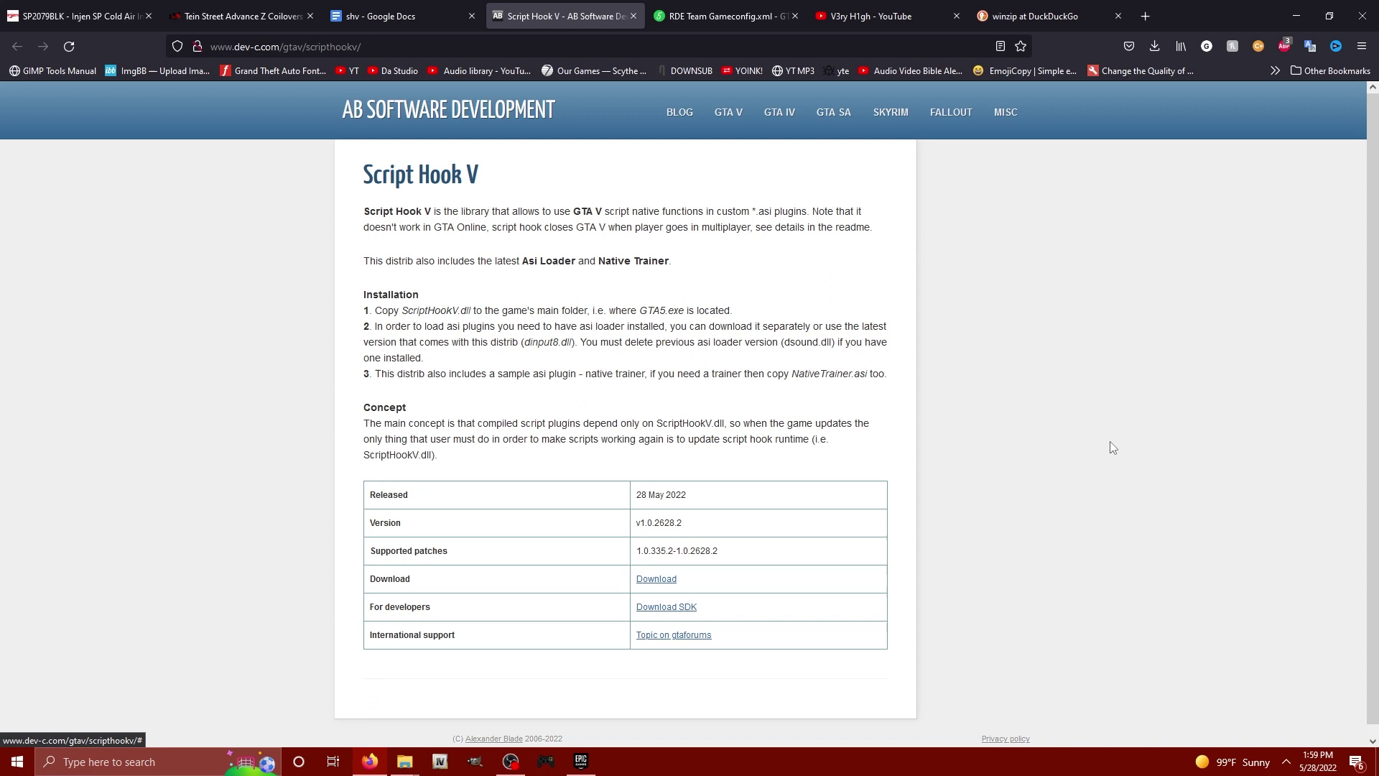
click(1296, 16)
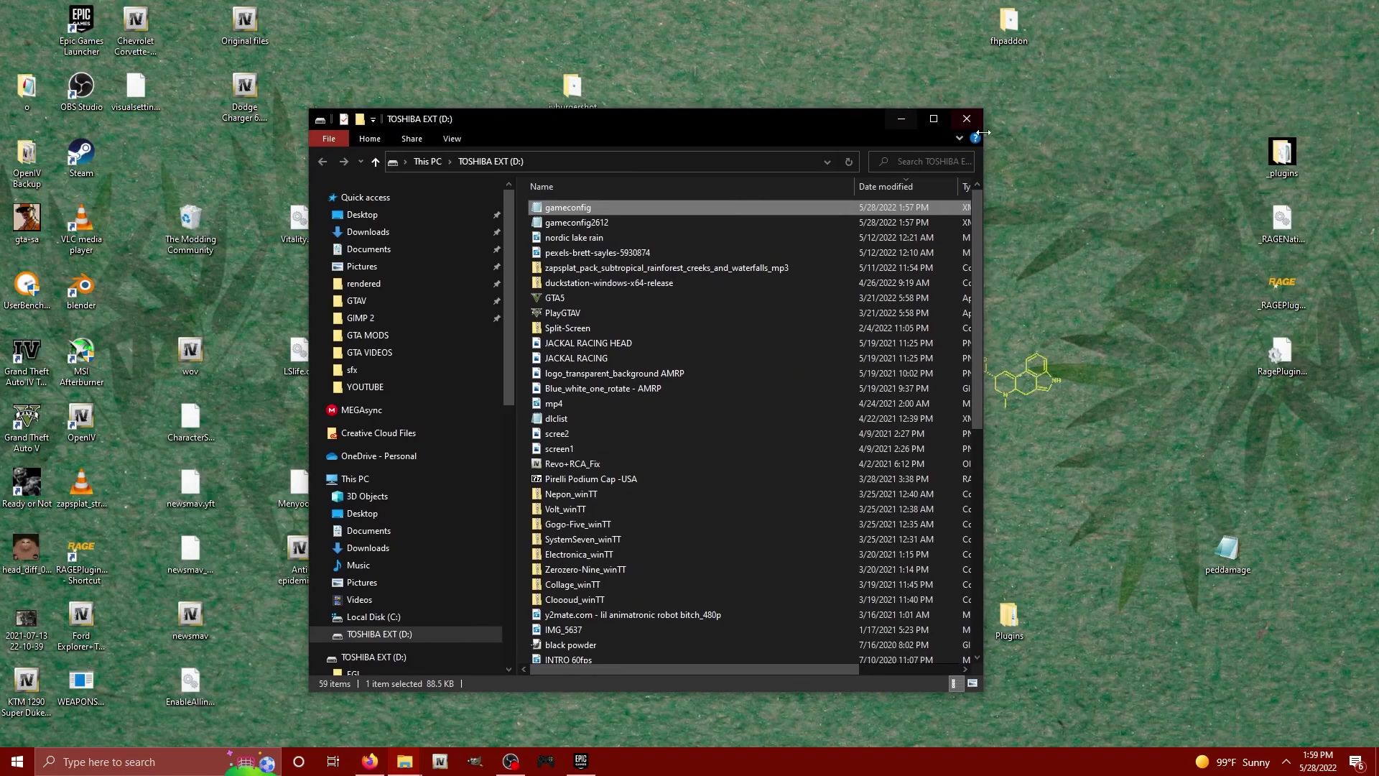
click(910, 112)
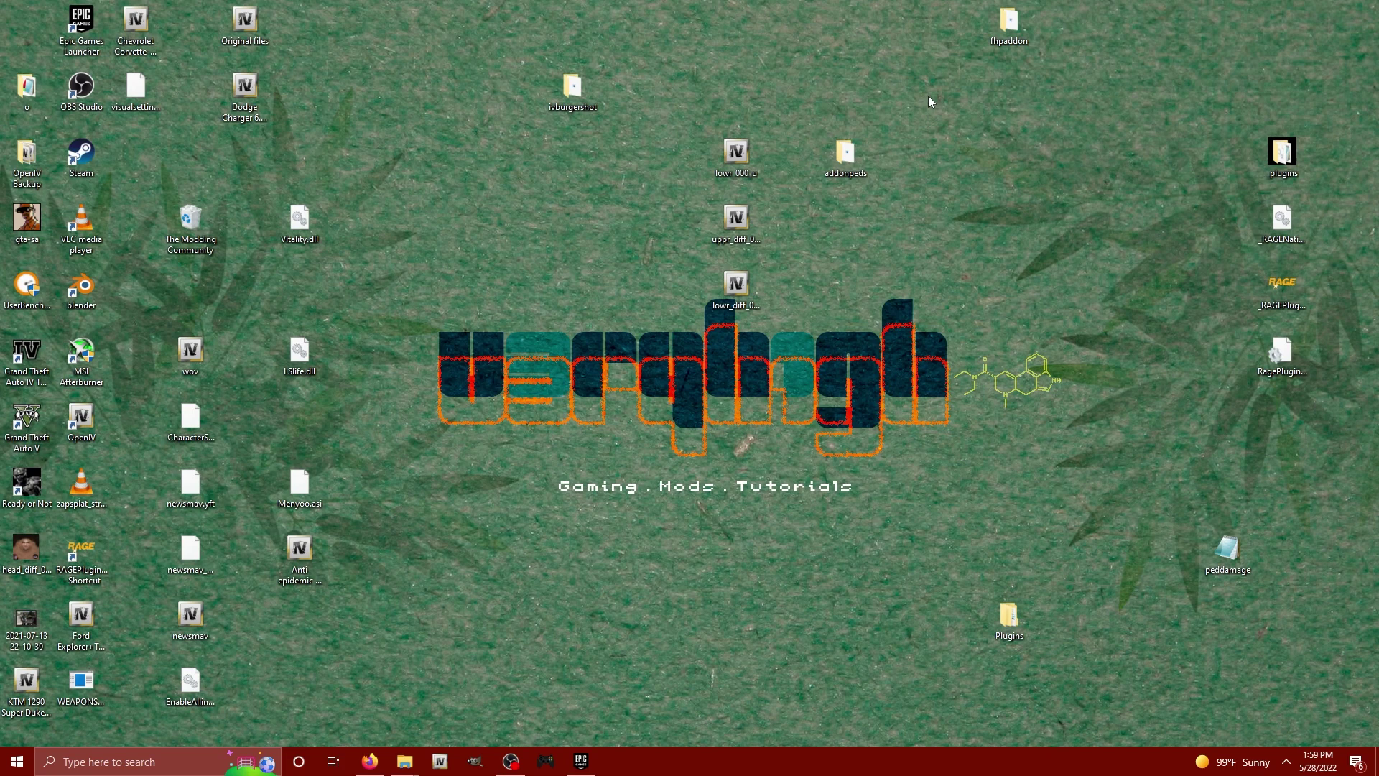